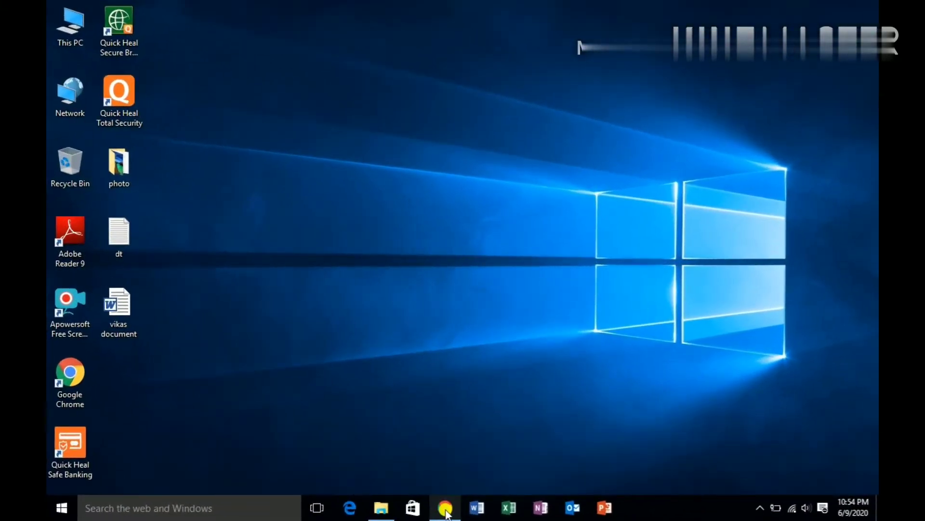
# Step: Switch to Chrome and search Google for "paretologic data recovery download"
pyautogui.click(443, 511)
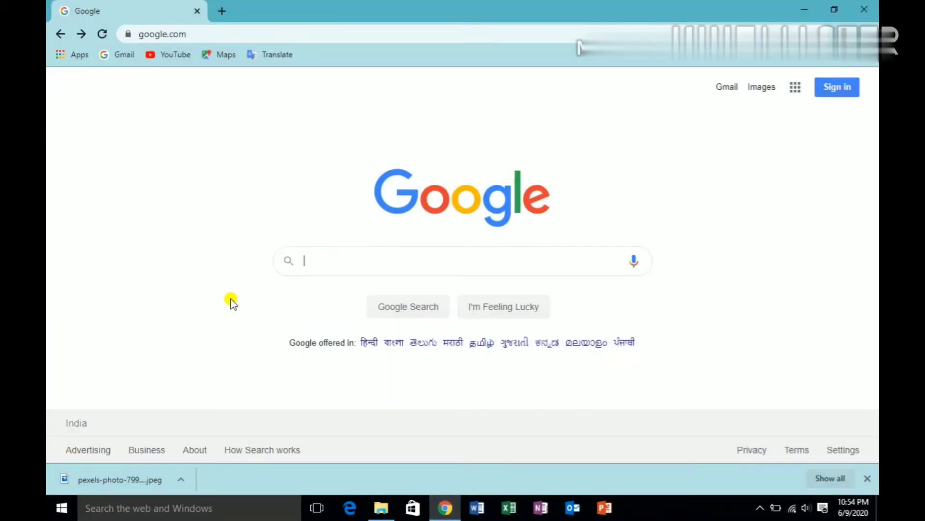
pyautogui.click(333, 263)
pyautogui.click(336, 265)
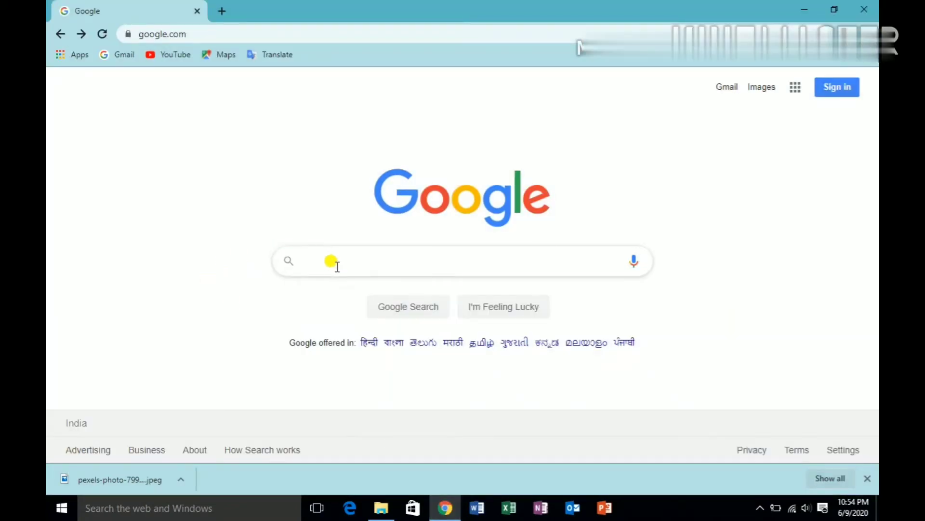
pyautogui.write('pareto')
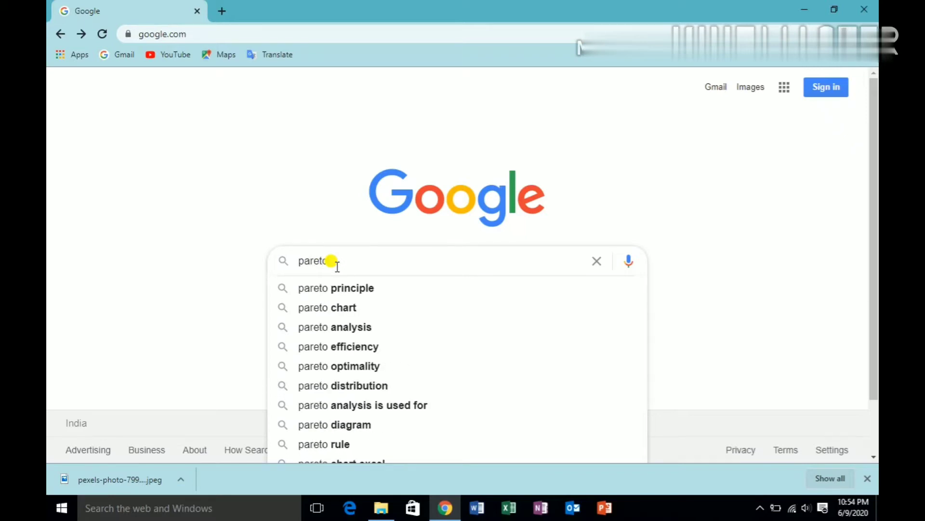
pyautogui.write('logic')
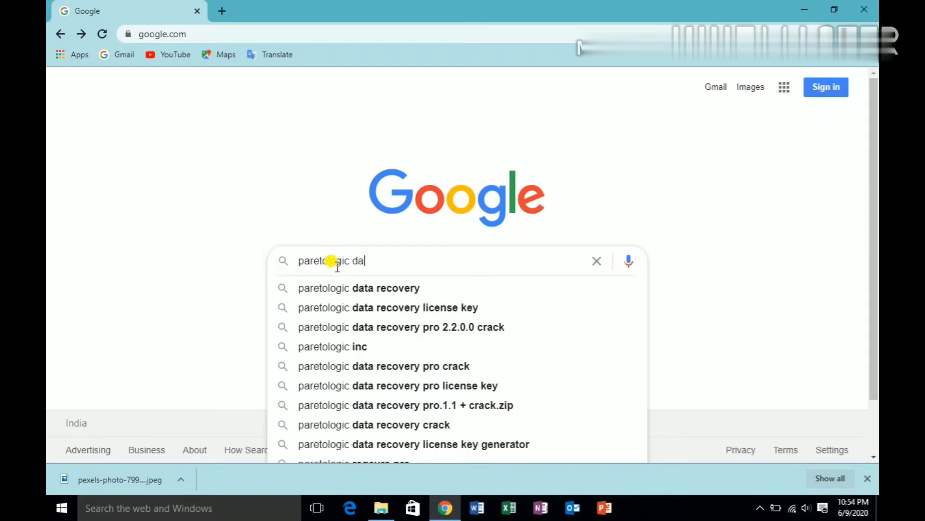
pyautogui.write('data ')
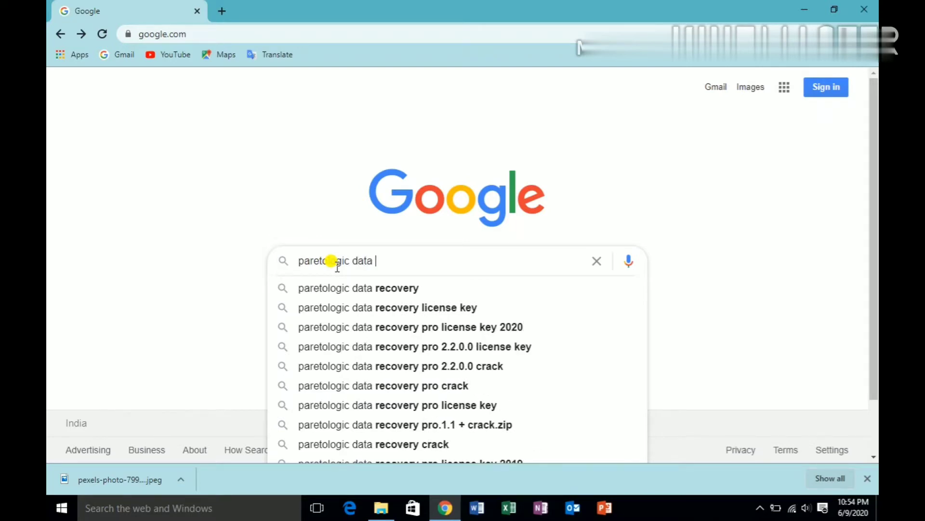
pyautogui.write('recov')
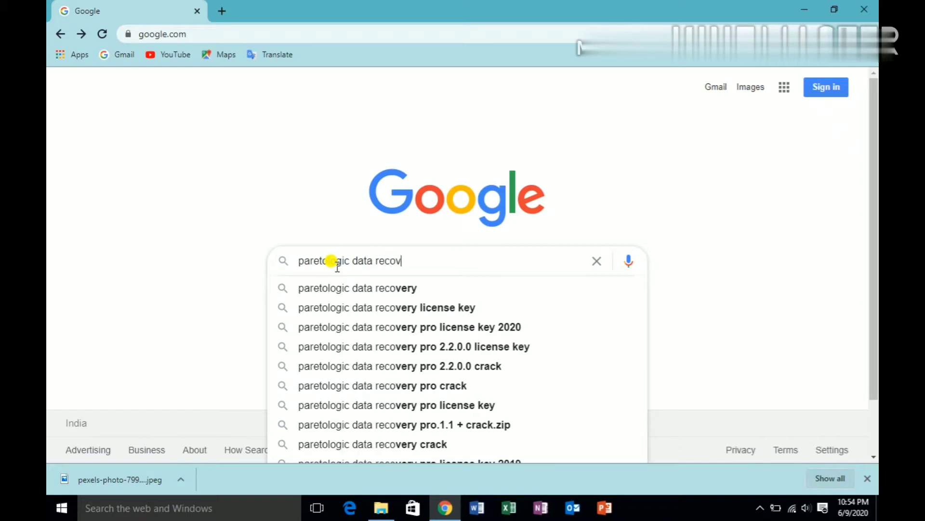
pyautogui.write('ery ')
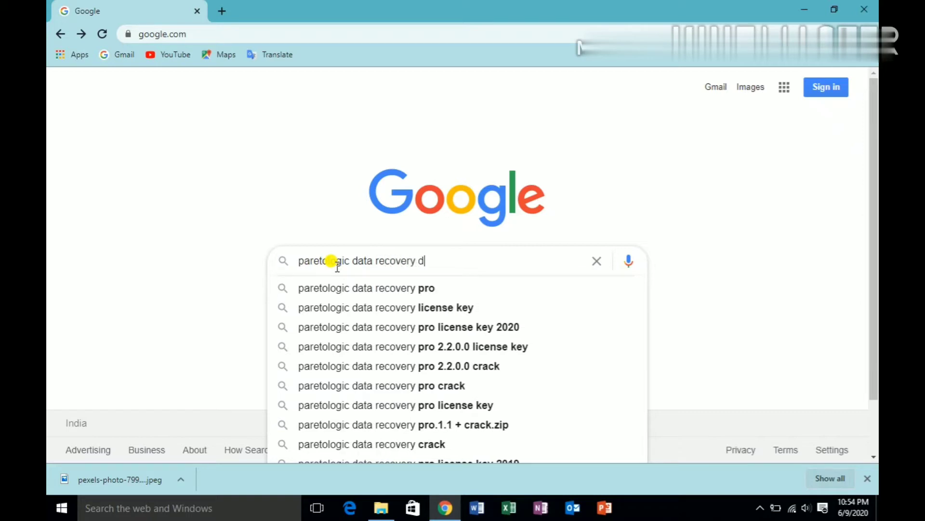
pyautogui.write('download')
pyautogui.press('Return')
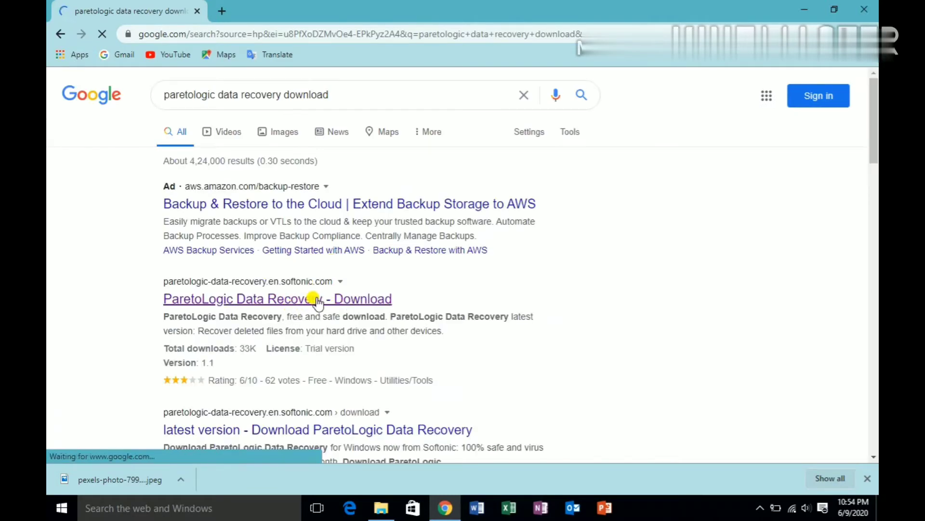
# Step: Open the Softonic page for ParetoLogic Data Recovery, try the Windows download, and minimize the browser
pyautogui.click(321, 298)
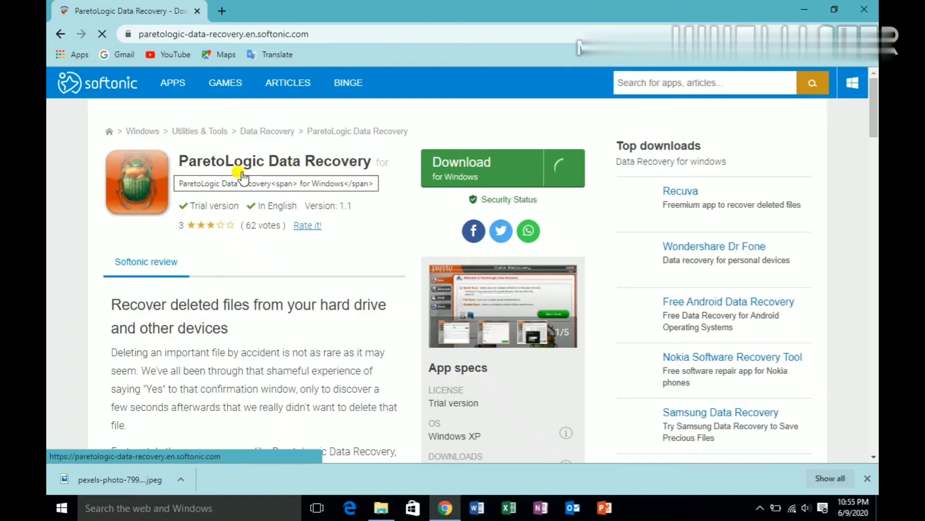
pyautogui.click(486, 168)
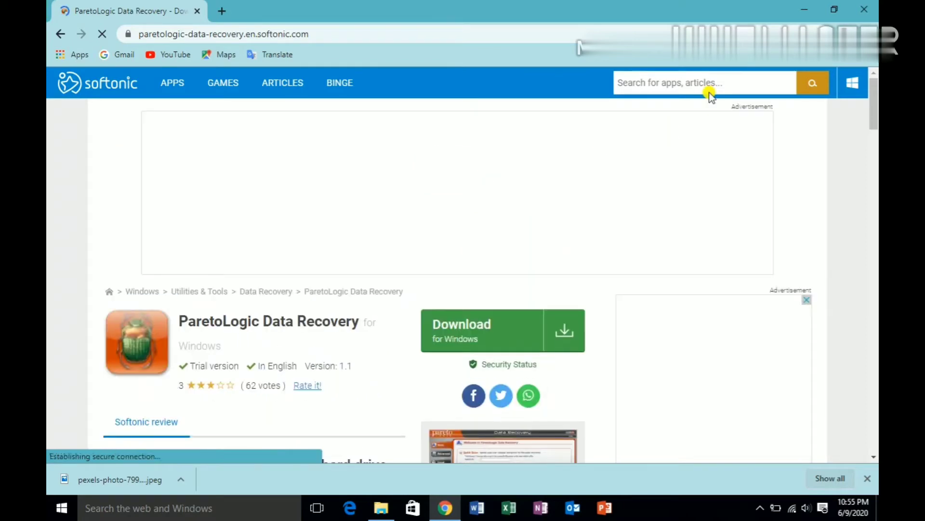
pyautogui.click(803, 9)
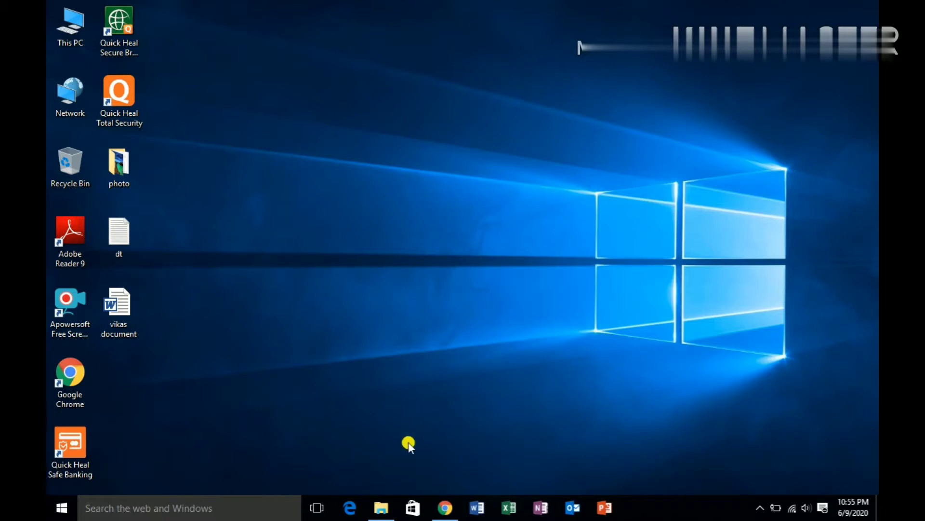
# Step: Run Pareto DR Setup RW from the ParetoLogic Data Recovery Pro.1.1 folder and install the program to C:\Program Files\ParetoLogic\Data Recovery\
pyautogui.click(382, 509)
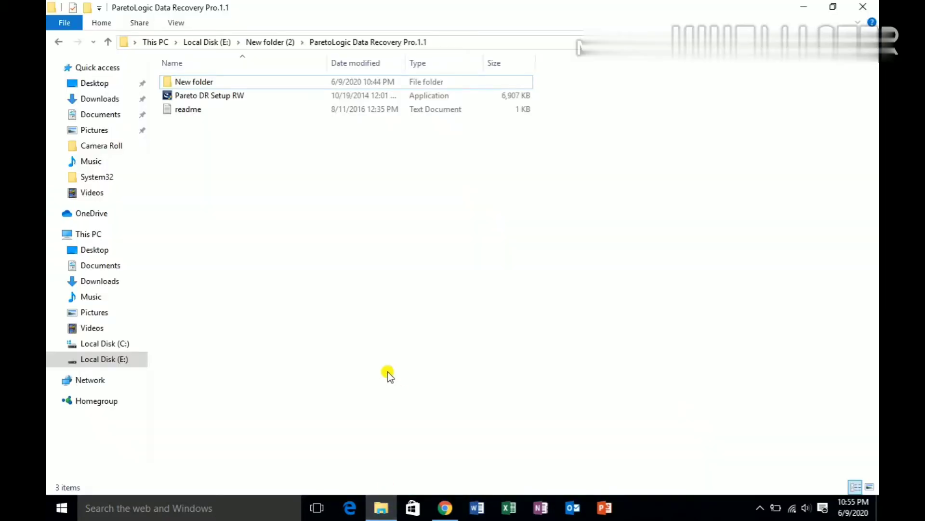
pyautogui.doubleClick(239, 100)
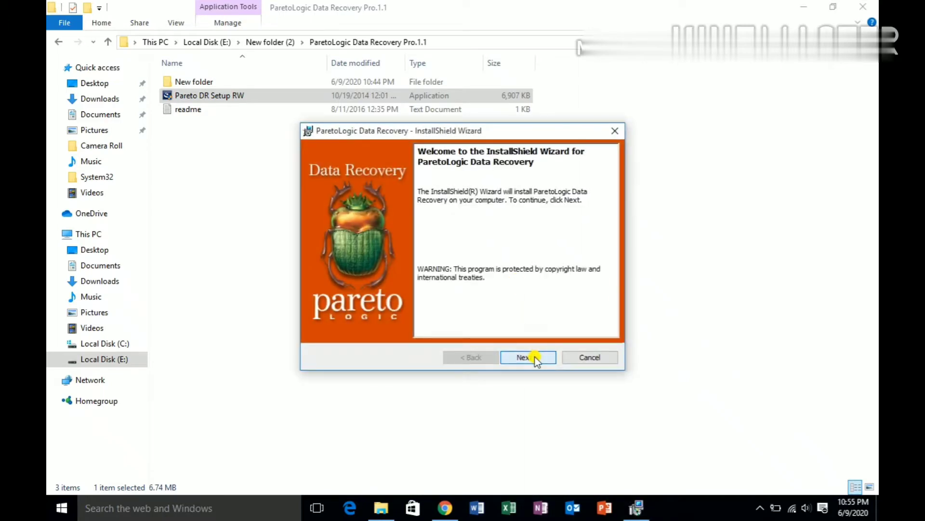
pyautogui.click(536, 359)
pyautogui.click(536, 359)
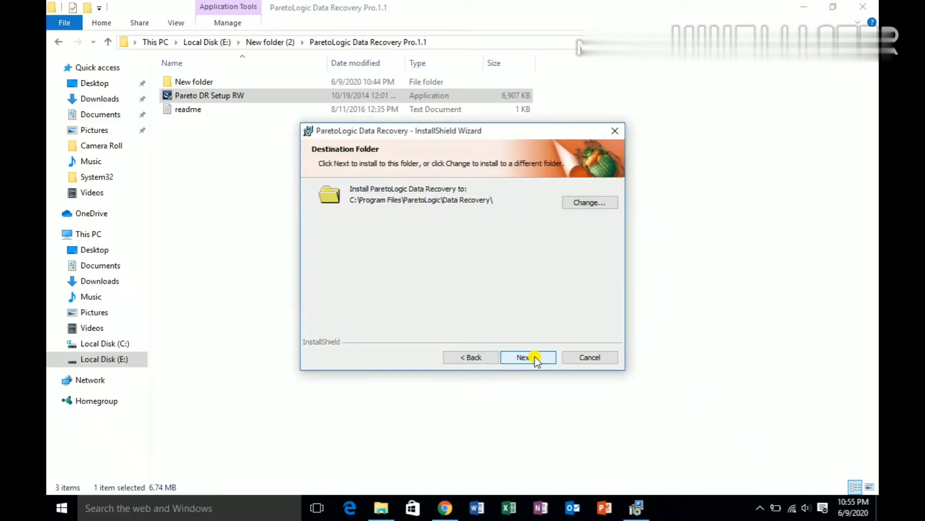
pyautogui.click(537, 360)
pyautogui.click(537, 360)
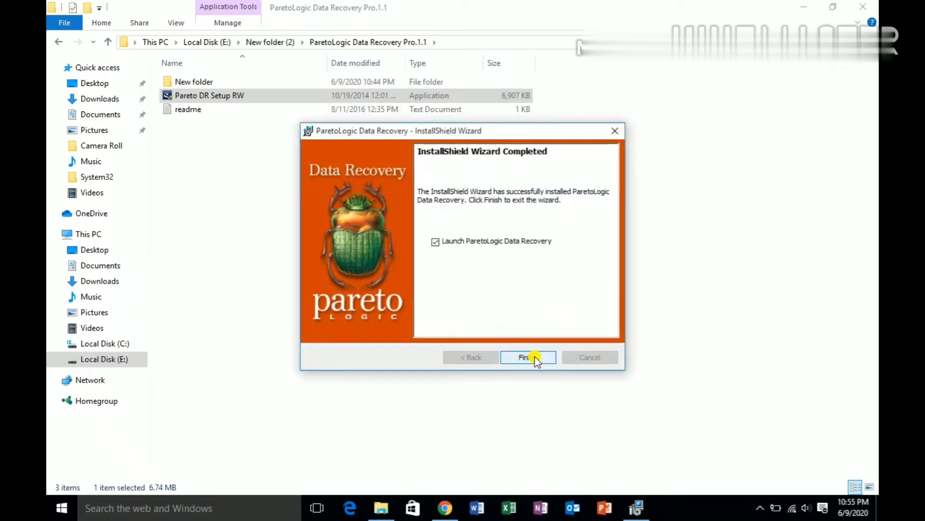
# Step: Finish the installation wizard with Launch ParetoLogic Data Recovery unchecked, and minimize the setup folder's window
pyautogui.click(436, 242)
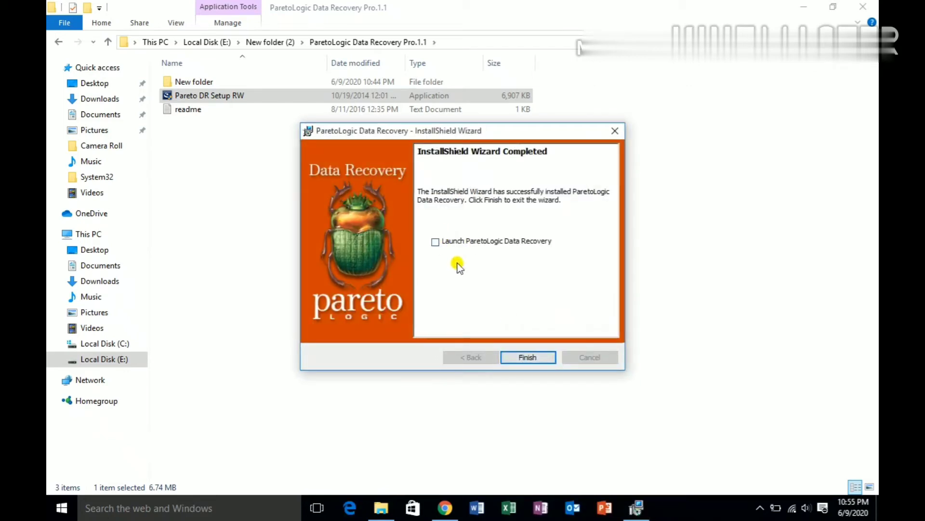
pyautogui.click(534, 357)
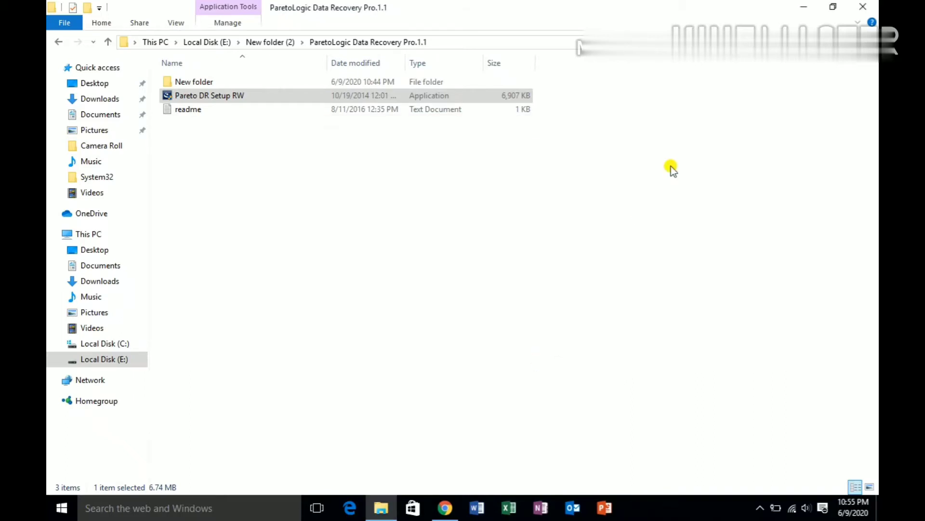
pyautogui.click(804, 7)
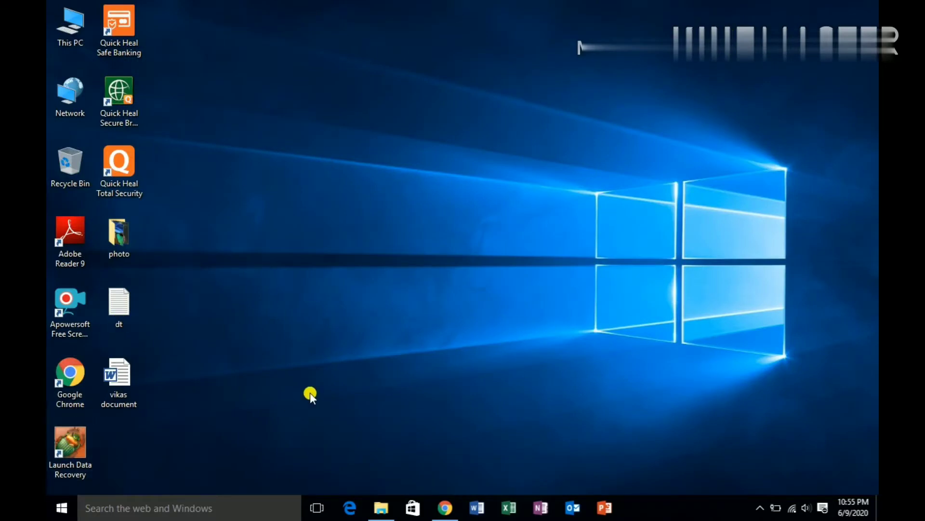
# Step: Launch Data Recovery from the desktop and dismiss the ParetoLogic Online Community sign-up form
pyautogui.click(79, 444)
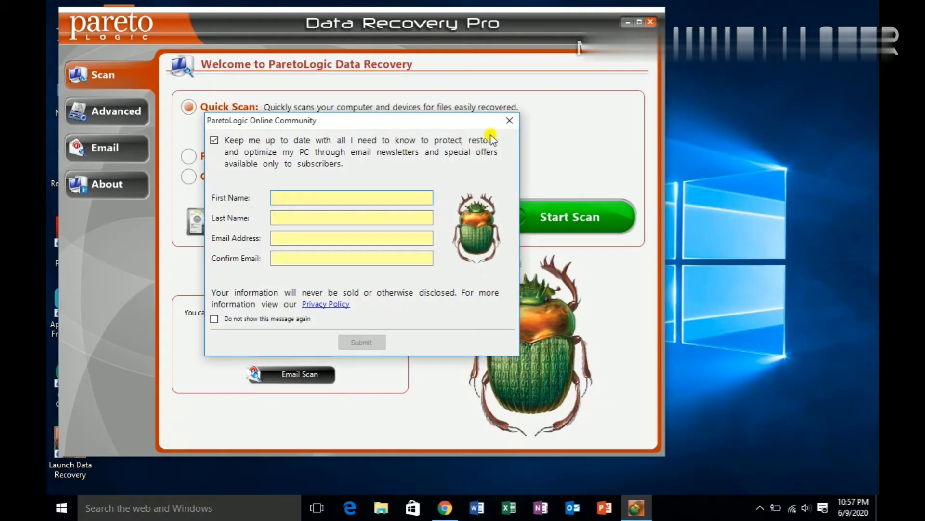
pyautogui.click(507, 123)
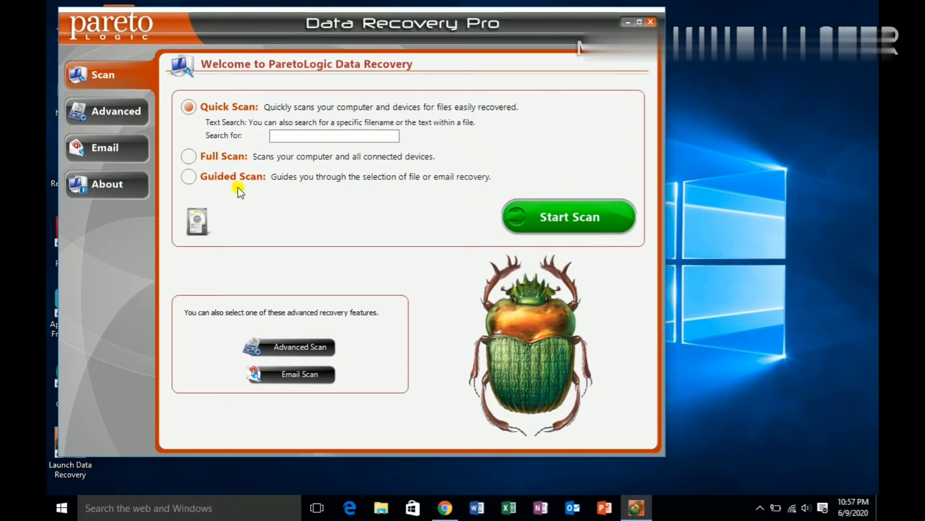
# Step: Examine the advanced scan's areas and volumes, return to the main Scan page, and minimize Data Recovery Pro
pyautogui.click(125, 115)
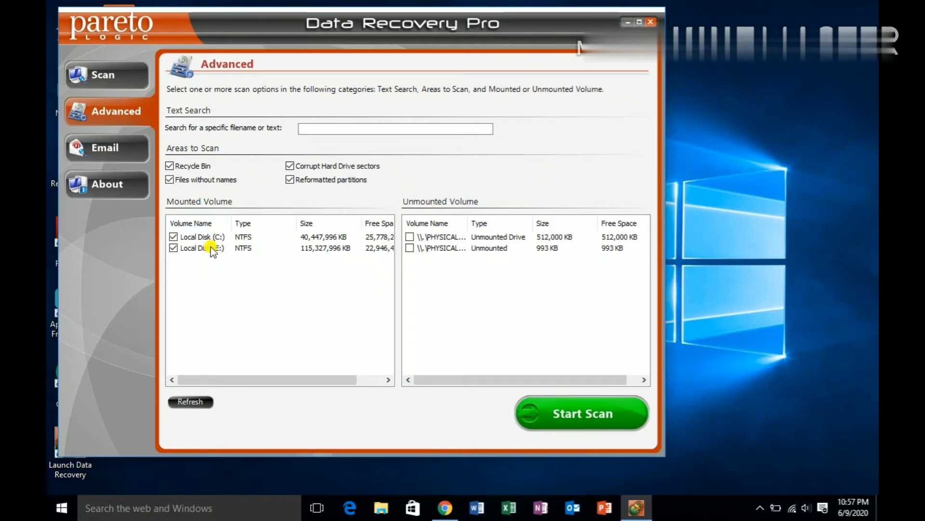
pyautogui.click(93, 77)
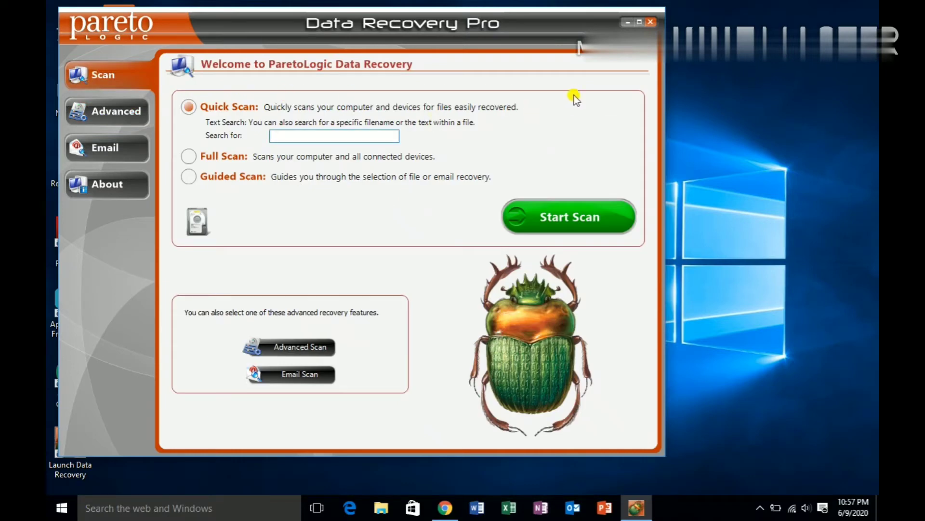
pyautogui.click(627, 22)
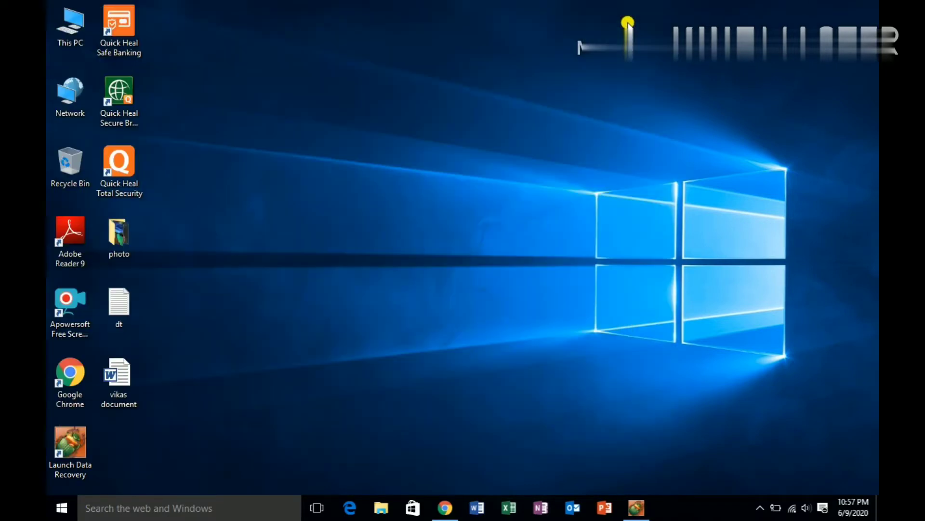
# Step: Close the automatically opened pendrive window, check the contents of pendrive (D:) through This PC, and minimize the window
pyautogui.rightClick(494, 134)
pyautogui.click(535, 174)
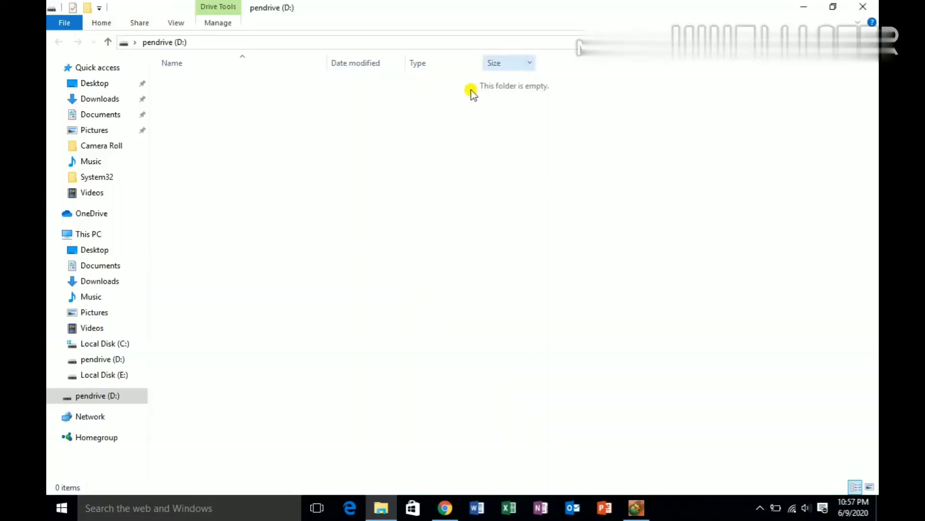
pyautogui.click(865, 5)
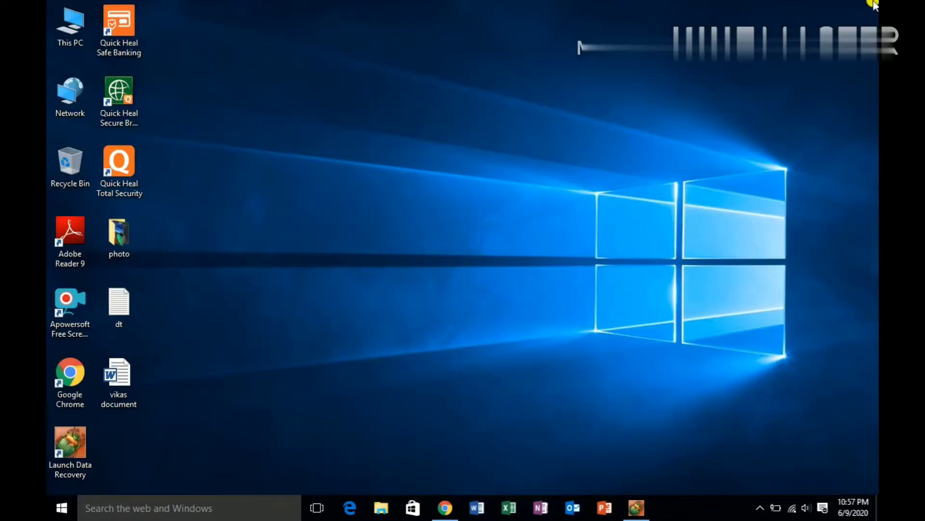
pyautogui.doubleClick(56, 36)
pyautogui.doubleClick(407, 190)
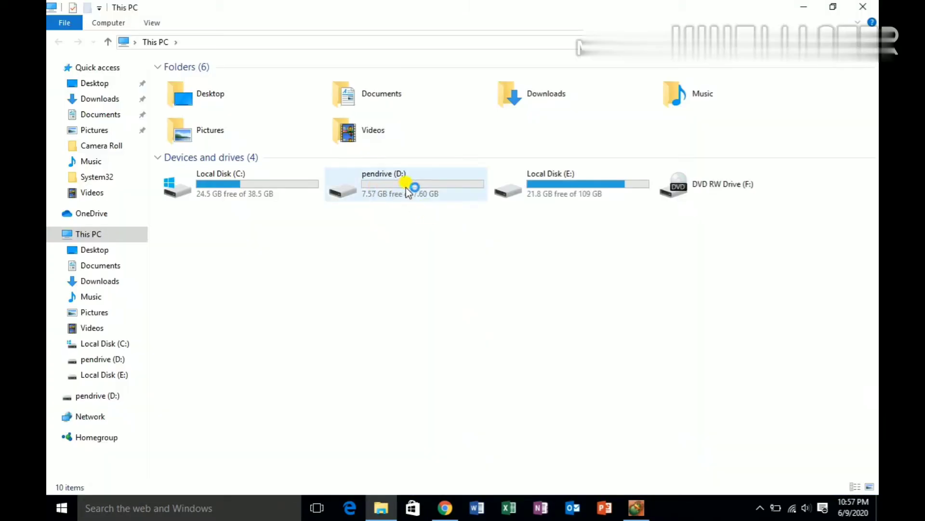
pyautogui.doubleClick(397, 179)
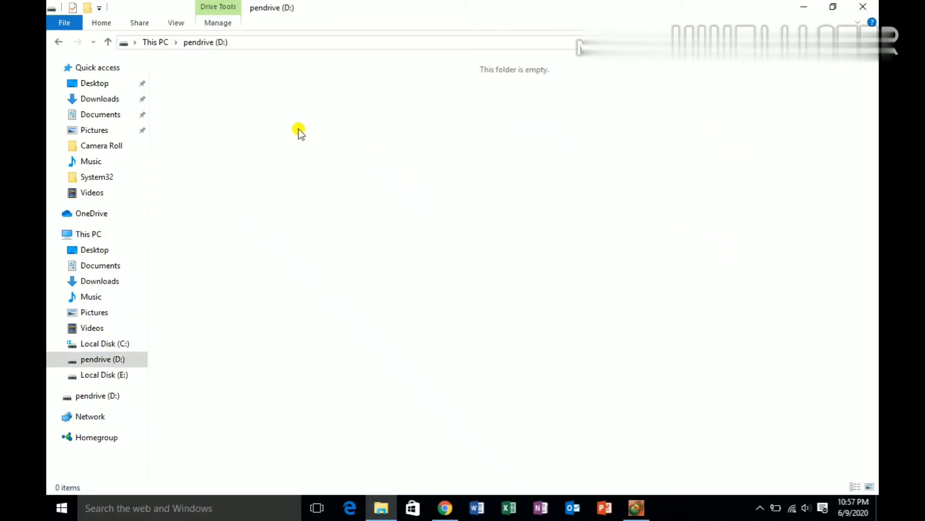
pyautogui.click(804, 7)
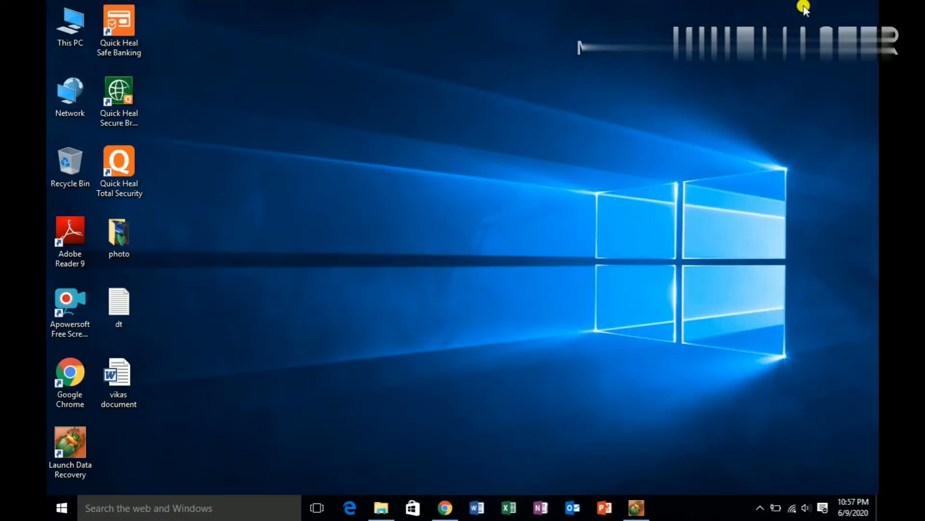
# Step: Open the desktop's photo folder, view its pictures one after another starting with pexels-photo-799443, and close the image viewer
pyautogui.doubleClick(122, 240)
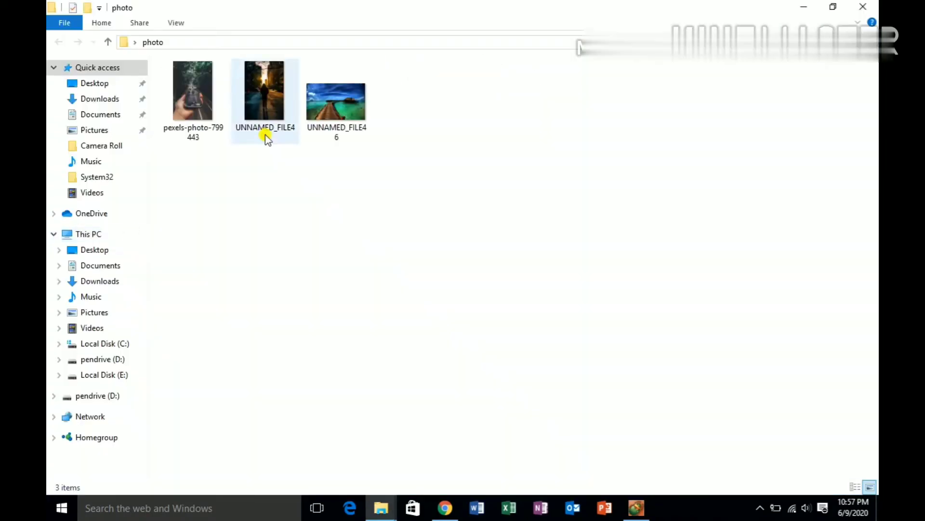
pyautogui.rightClick(202, 99)
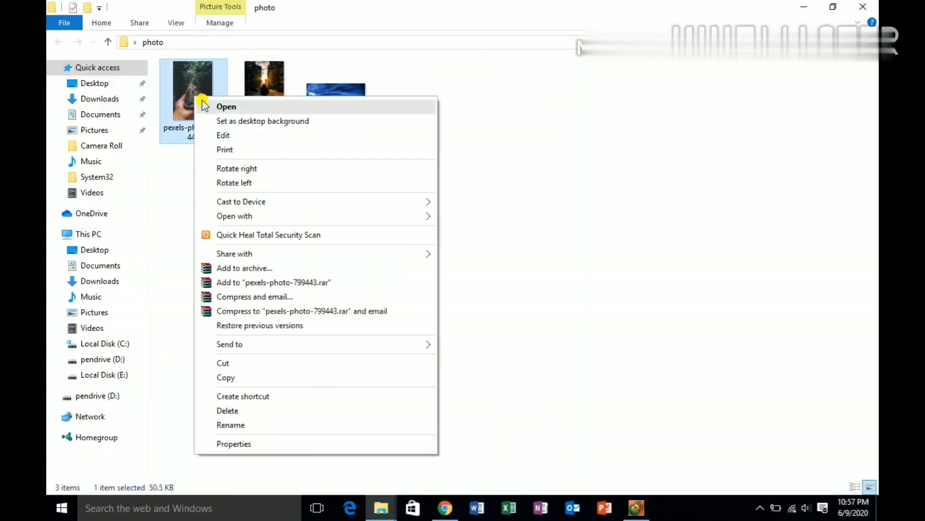
pyautogui.click(218, 108)
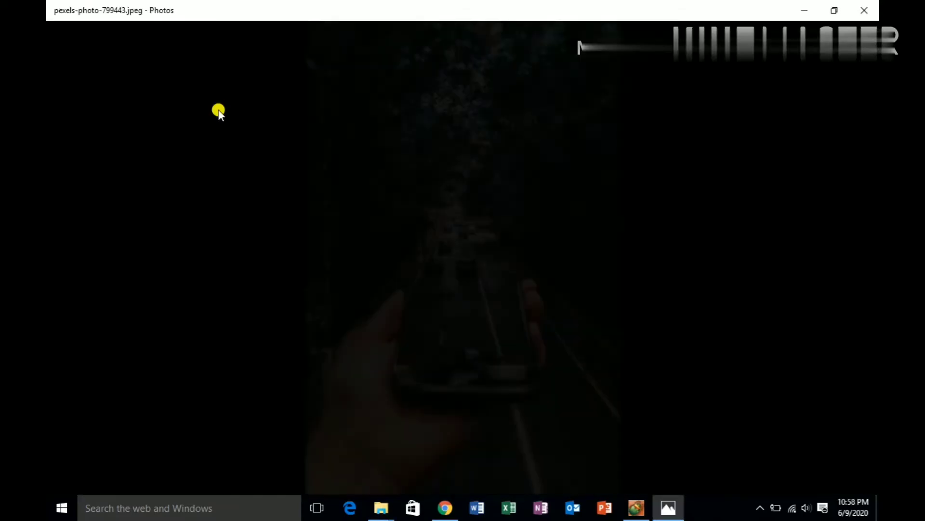
pyautogui.press('Right')
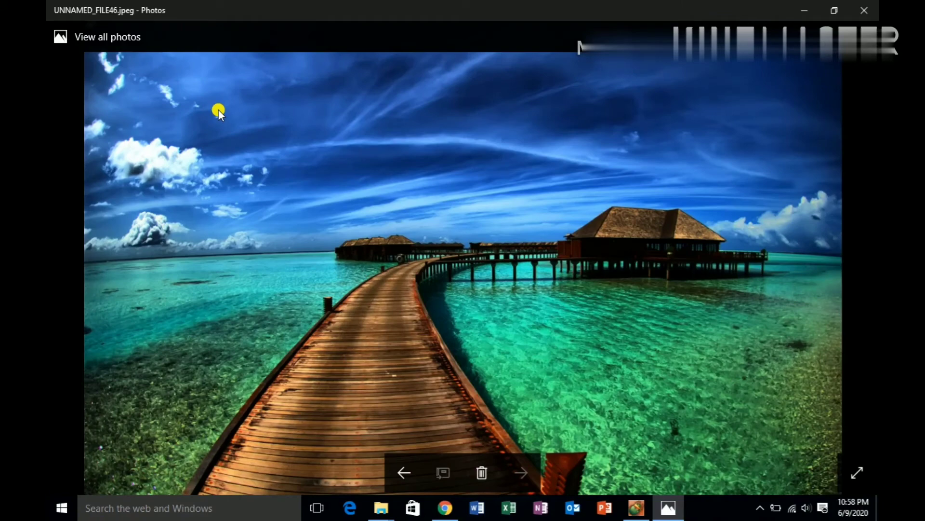
pyautogui.press('Left')
pyautogui.press('Left')
pyautogui.press('Right')
pyautogui.press('Right')
pyautogui.press('Left')
pyautogui.press('Right')
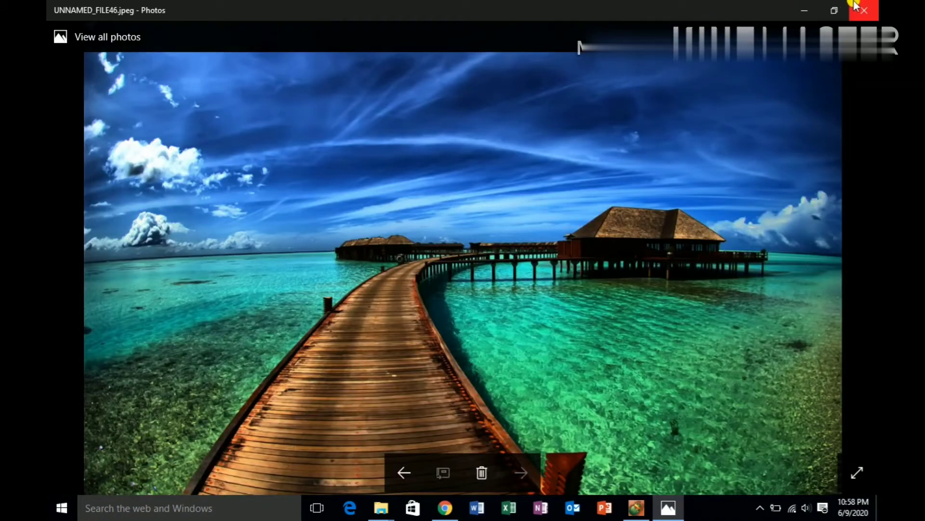
pyautogui.click(875, 3)
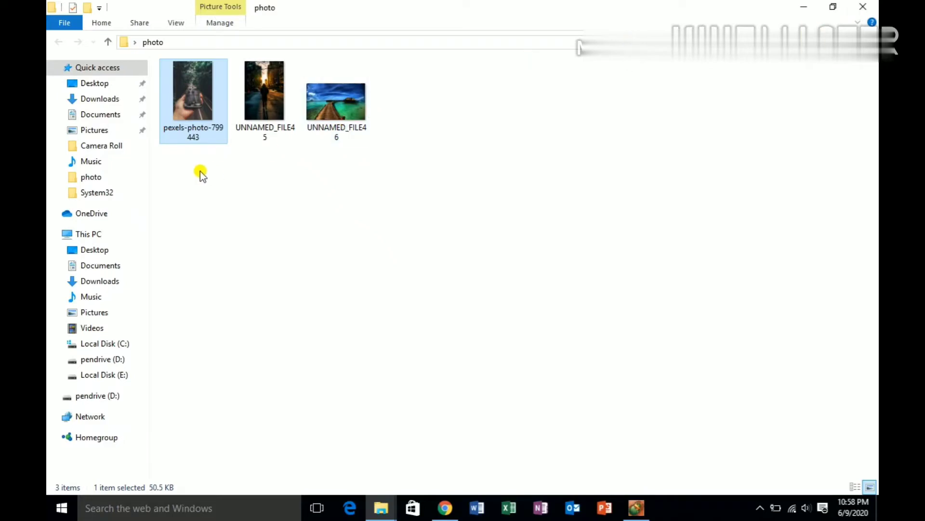
# Step: Copy all three pictures from the photo folder into pendrive (D:), refresh the drive's view, and minimize the window
pyautogui.moveTo(187, 171); pyautogui.dragTo(377, 95)
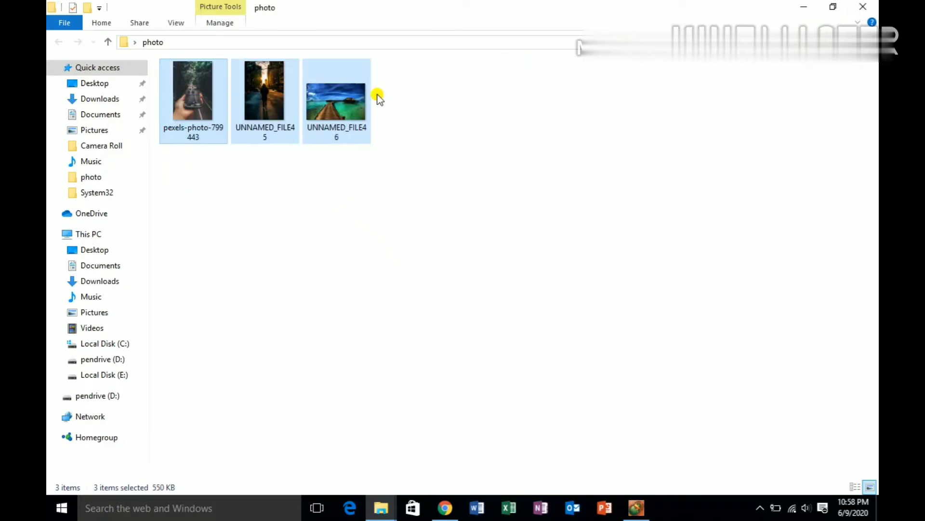
pyautogui.click(804, 7)
pyautogui.doubleClick(74, 23)
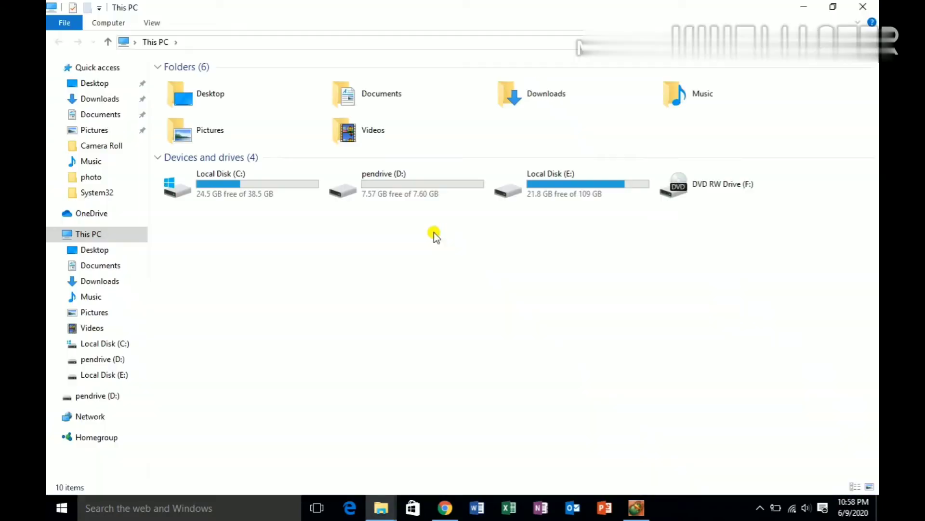
pyautogui.doubleClick(408, 176)
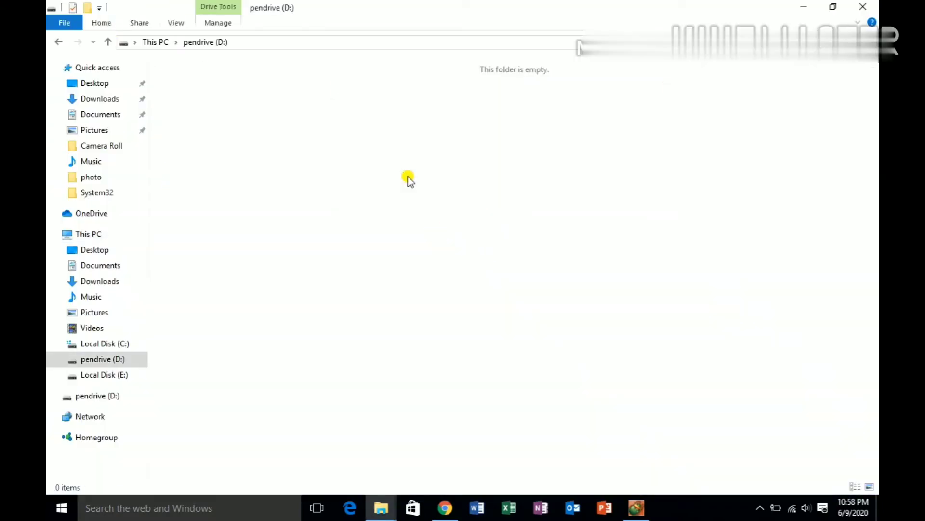
pyautogui.rightClick(280, 112)
pyautogui.click(320, 201)
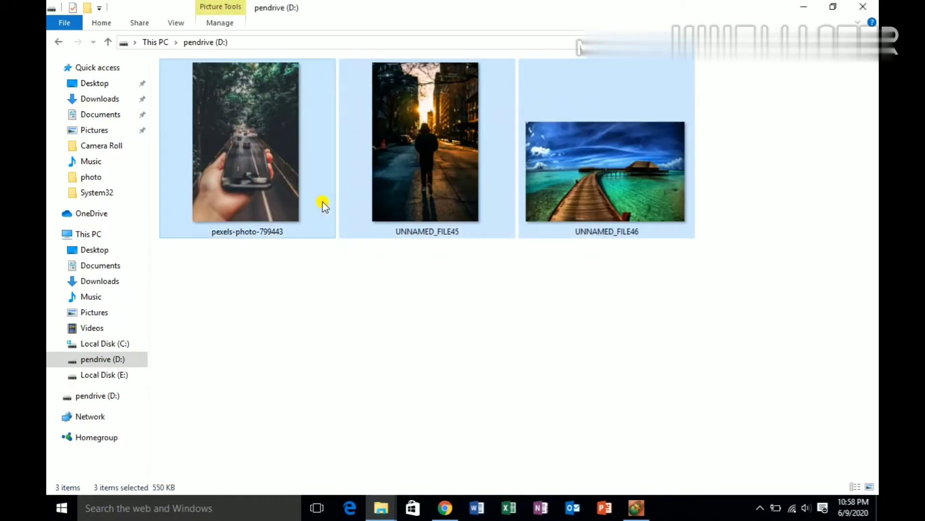
pyautogui.rightClick(415, 332)
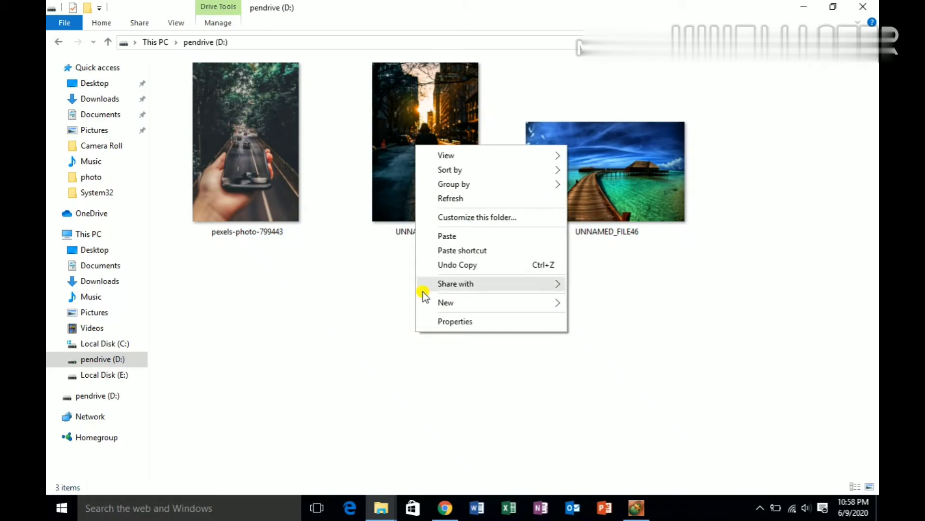
pyautogui.click(436, 199)
pyautogui.click(803, 7)
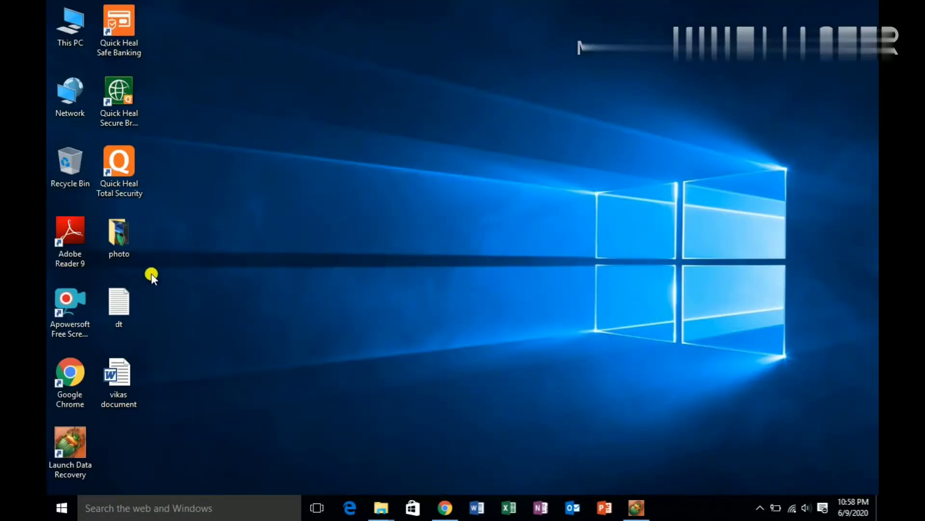
# Step: Copy the Word document from the desktop into the open pendrive (D:) window containing the pictures, and minimize that window
pyautogui.click(124, 389)
pyautogui.rightClick(124, 389)
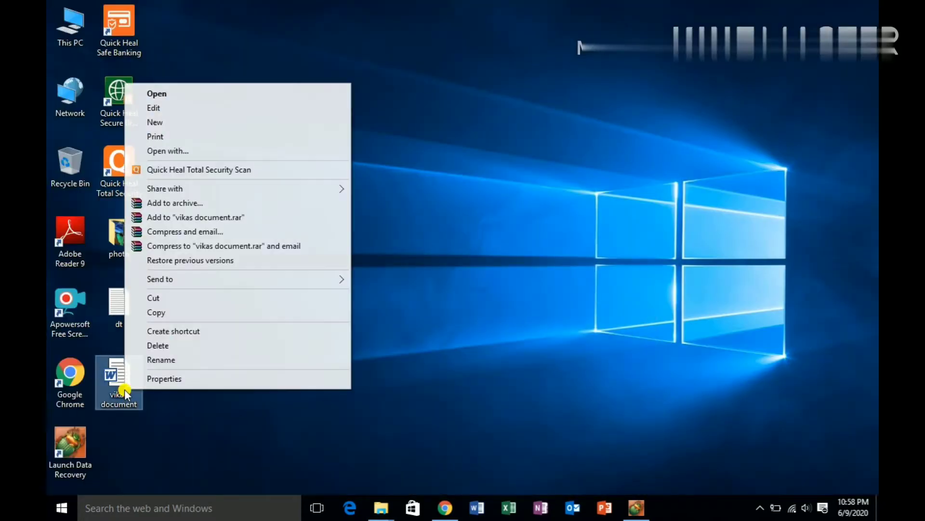
pyautogui.click(181, 317)
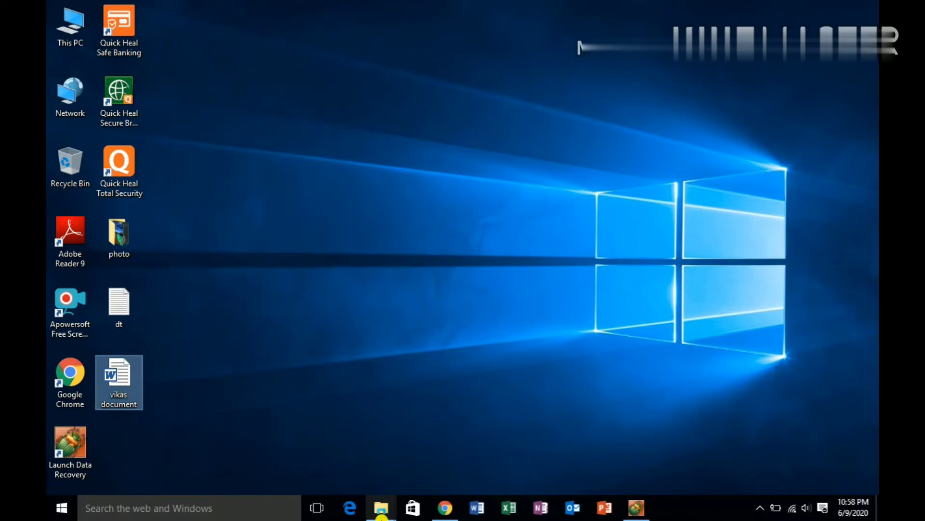
pyautogui.click(377, 511)
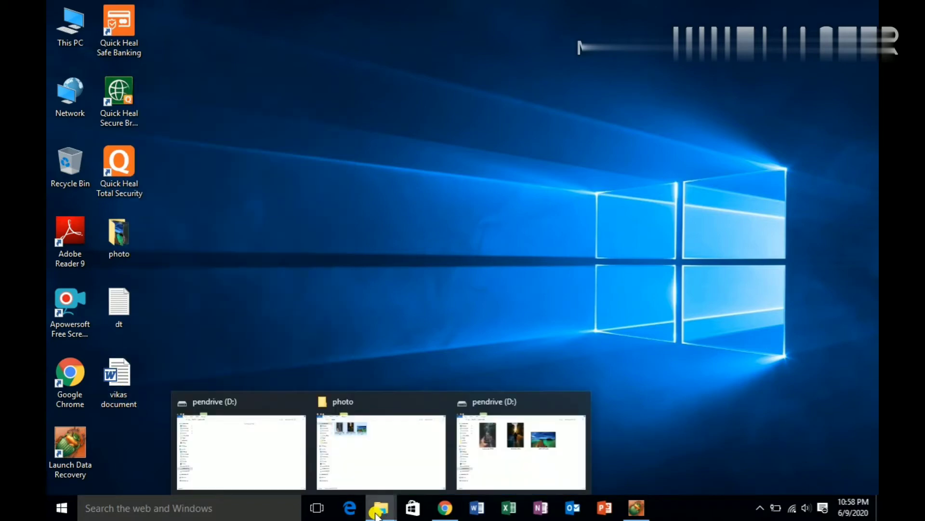
pyautogui.click(507, 441)
pyautogui.hotkey('ctrl', 'v')
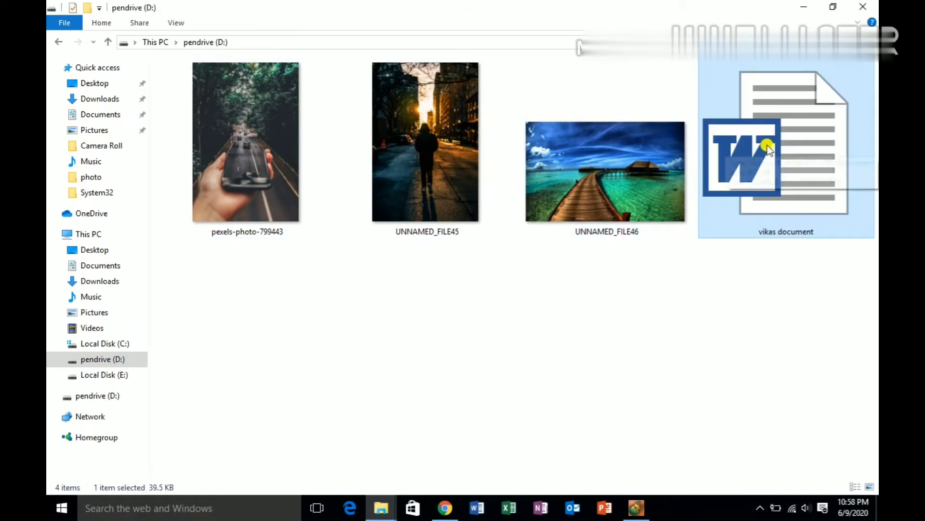
pyautogui.click(804, 7)
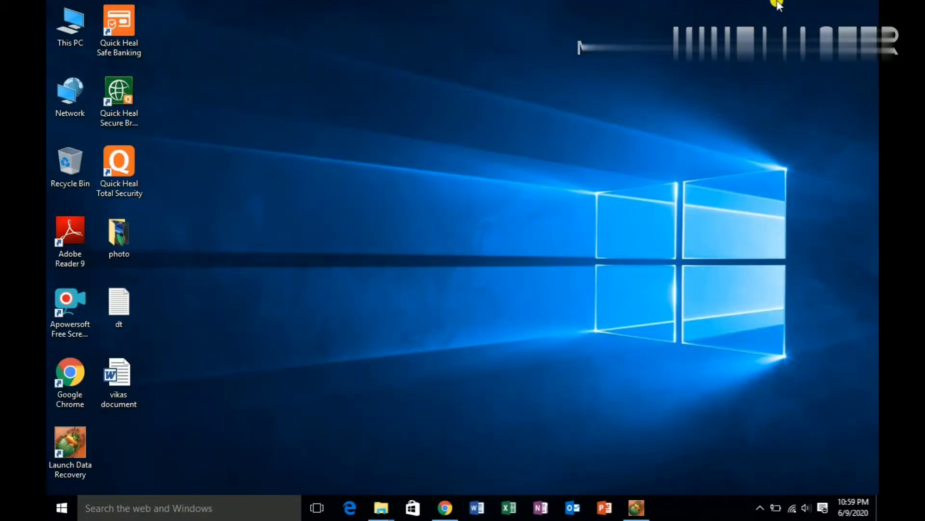
# Step: Quick-format pendrive (D:) as NTFS with 4096-byte allocation units, check the drive's contents, and close its window
pyautogui.doubleClick(76, 34)
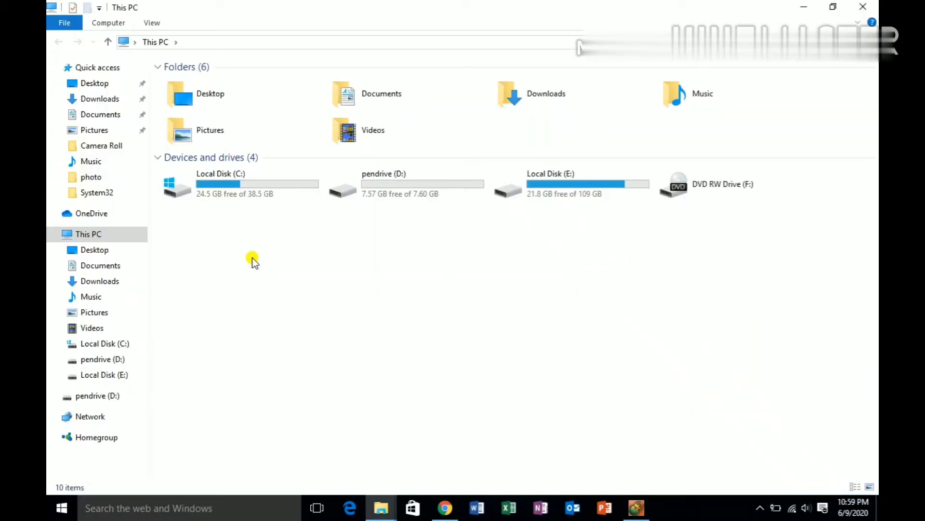
pyautogui.click(409, 177)
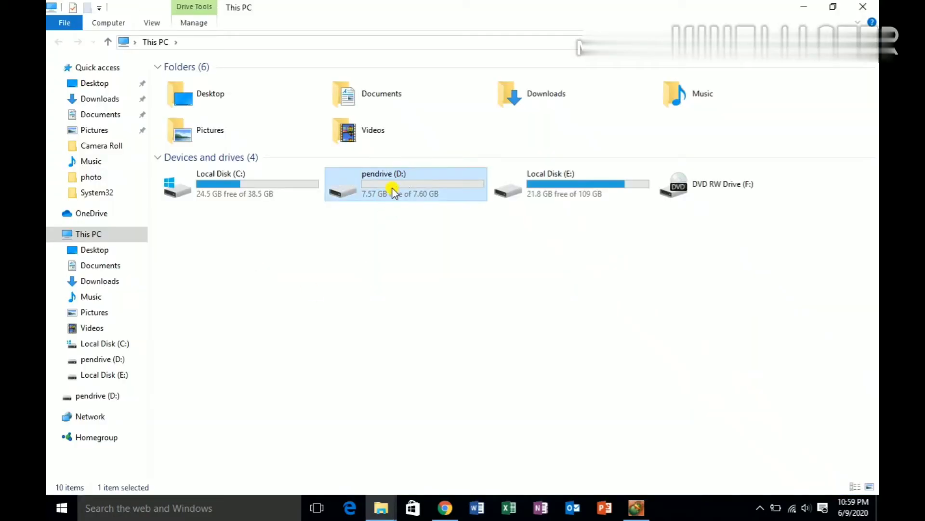
pyautogui.rightClick(391, 187)
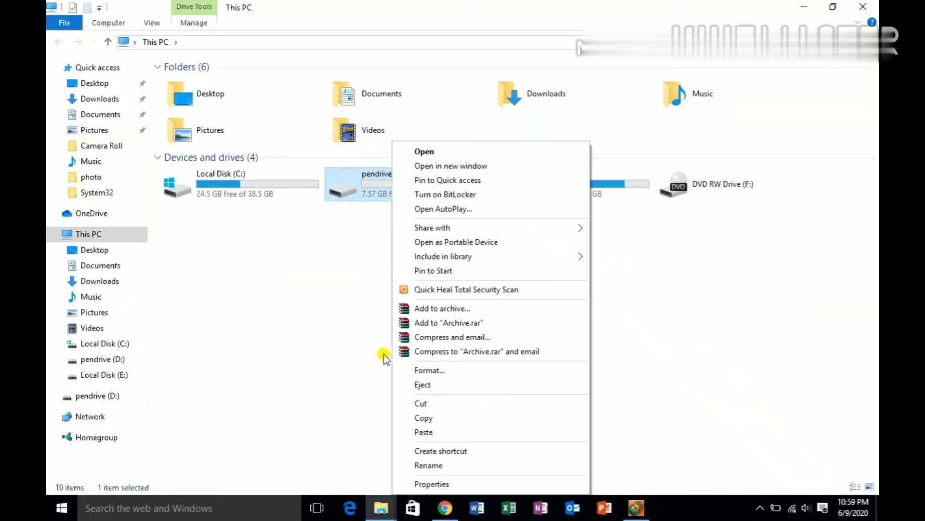
pyautogui.click(415, 368)
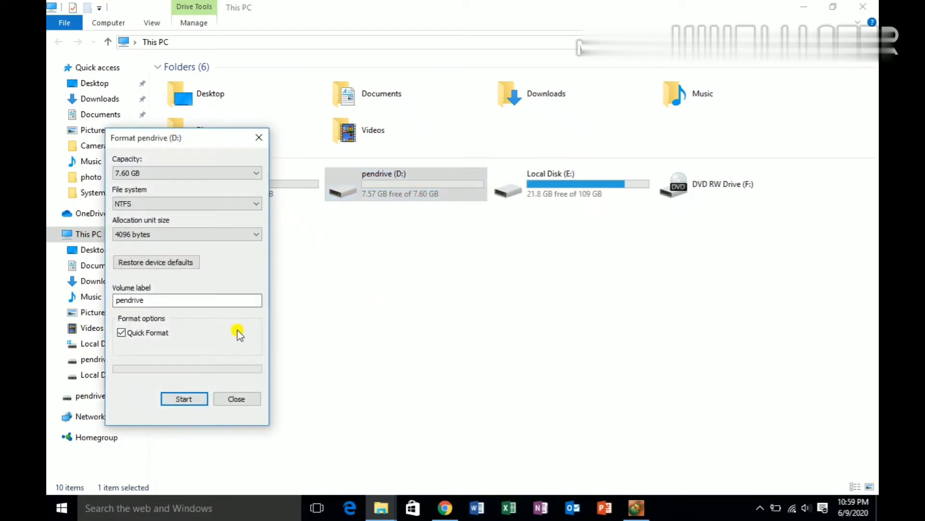
pyautogui.click(188, 399)
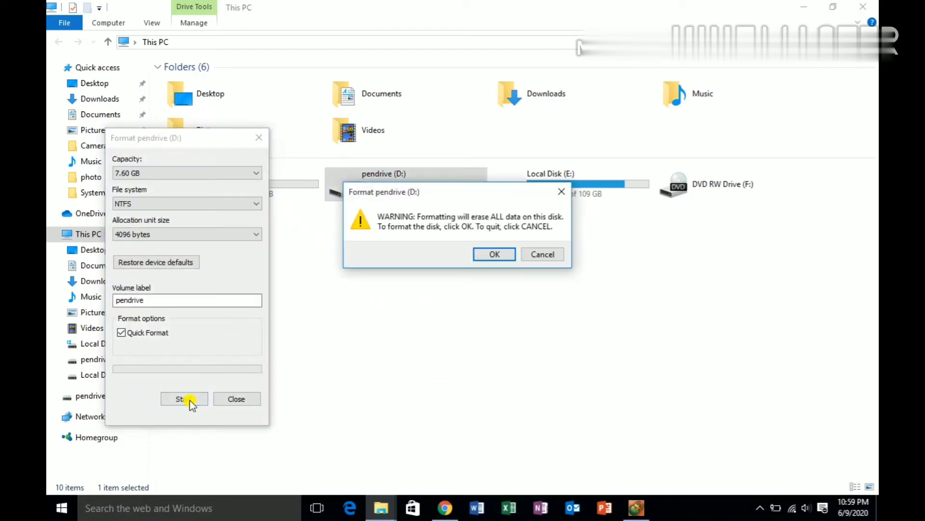
pyautogui.click(495, 254)
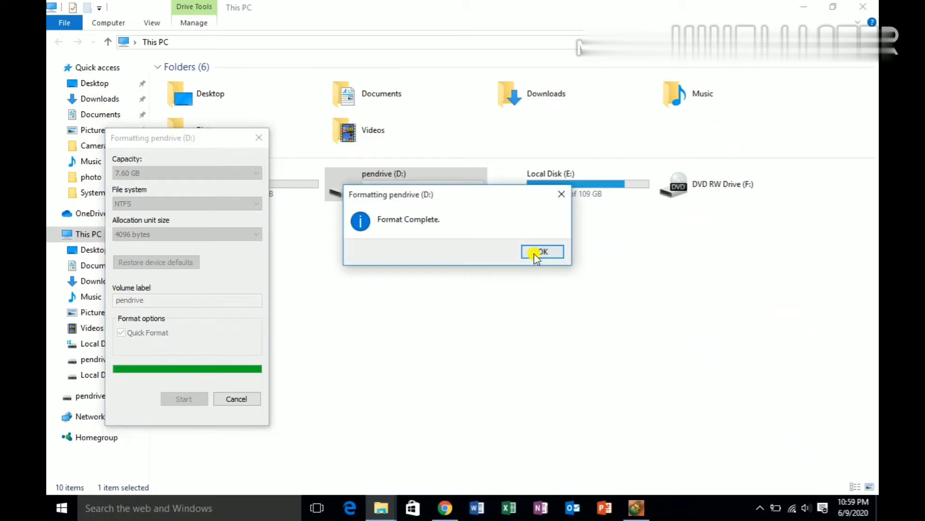
pyautogui.click(538, 252)
pyautogui.click(238, 398)
pyautogui.click(377, 292)
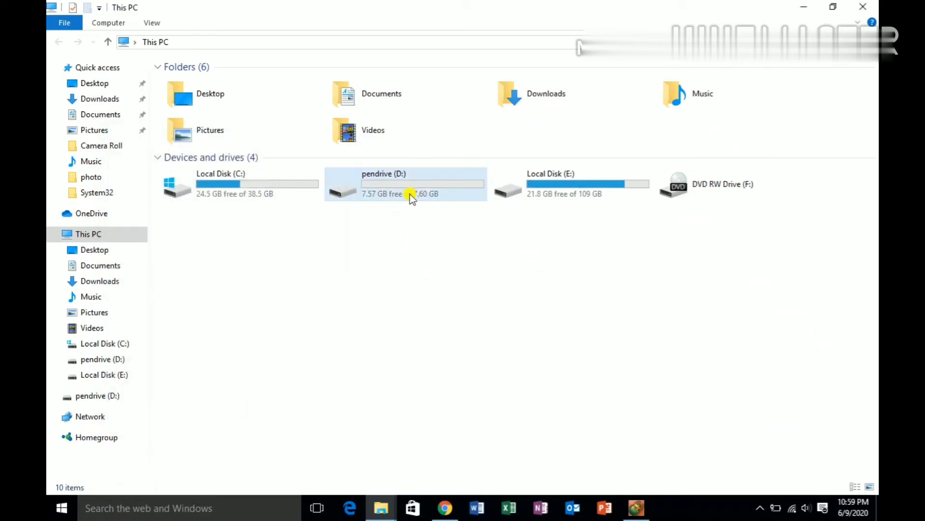
pyautogui.doubleClick(409, 193)
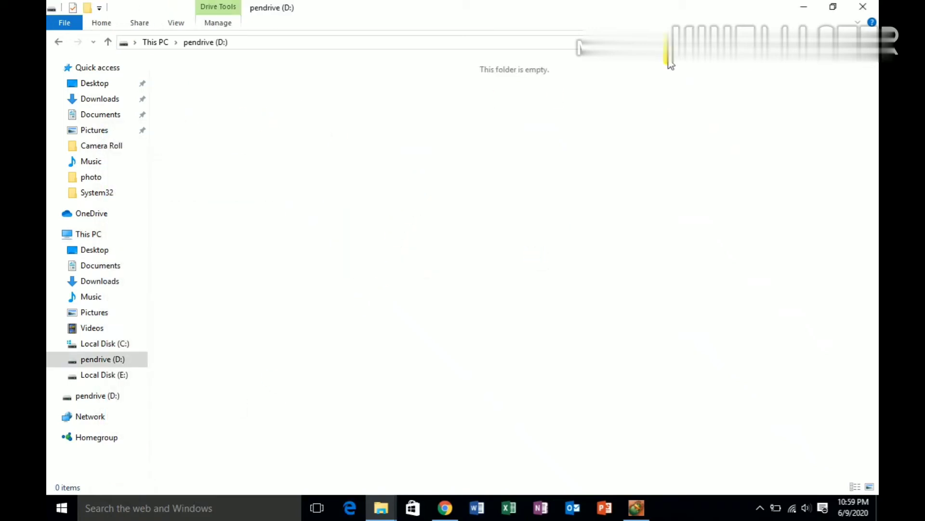
pyautogui.click(852, 8)
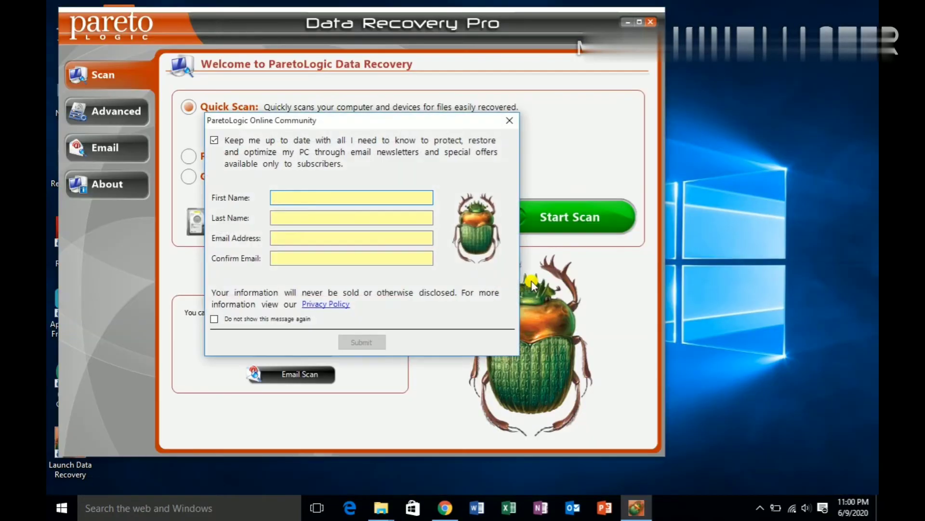
# Step: Dismiss the ParetoLogic Online Community form in Data Recovery Pro and run an advanced scan with only pendrive (D:) included as a volume
pyautogui.click(510, 122)
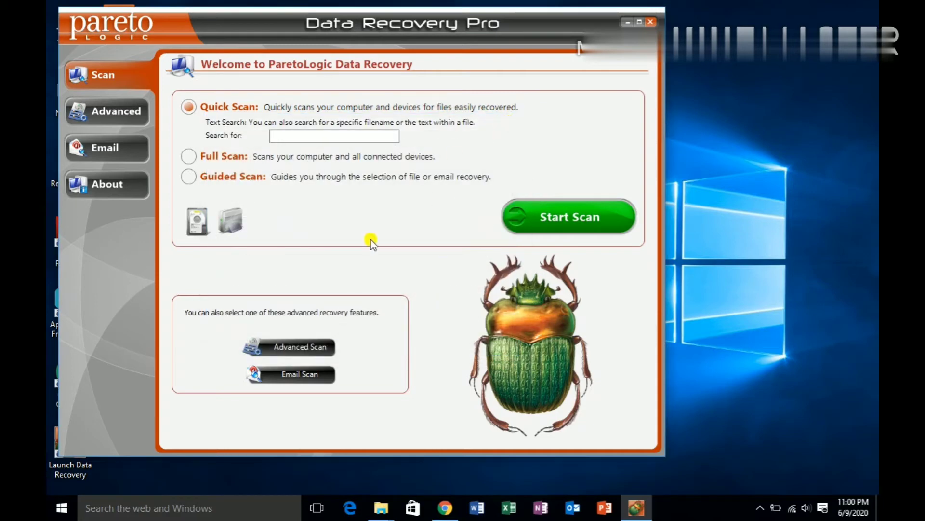
pyautogui.click(307, 346)
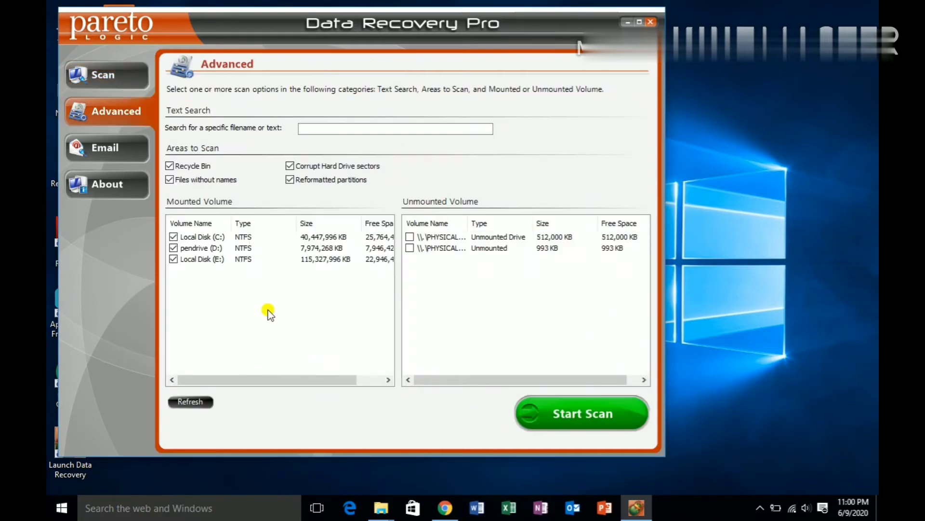
pyautogui.click(175, 236)
pyautogui.click(174, 259)
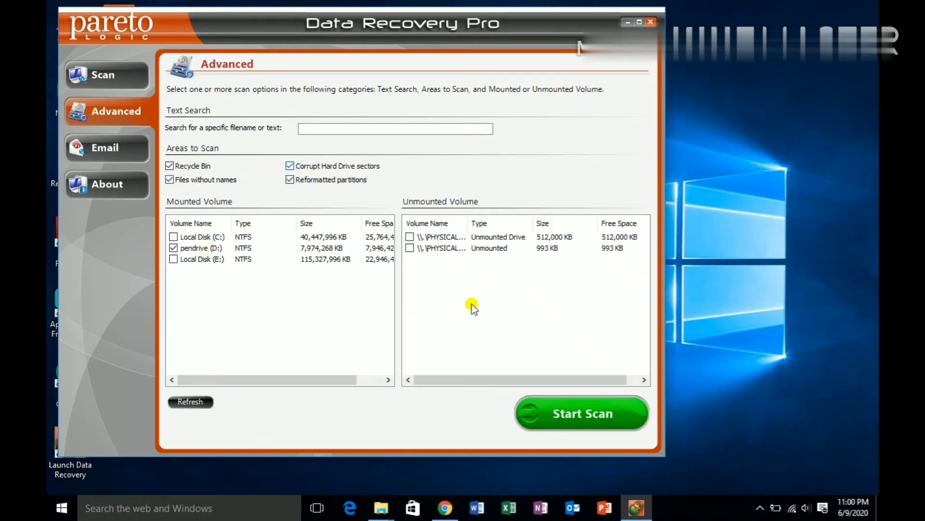
pyautogui.click(565, 413)
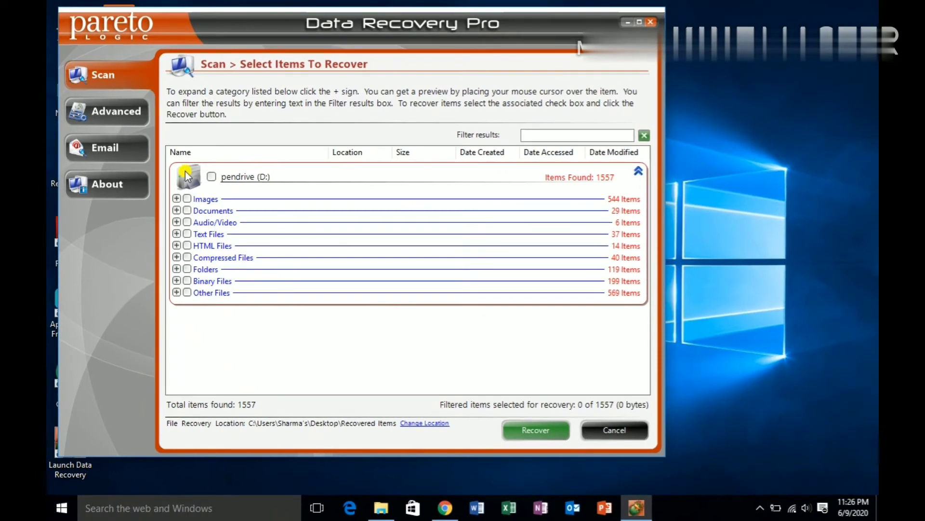
# Step: Expand the found Images, preview UNNAMED_FILE45.jpeg and UNNAMED_FILE46.jpeg, and compare them with the originals in the desktop's photo folder
pyautogui.click(177, 199)
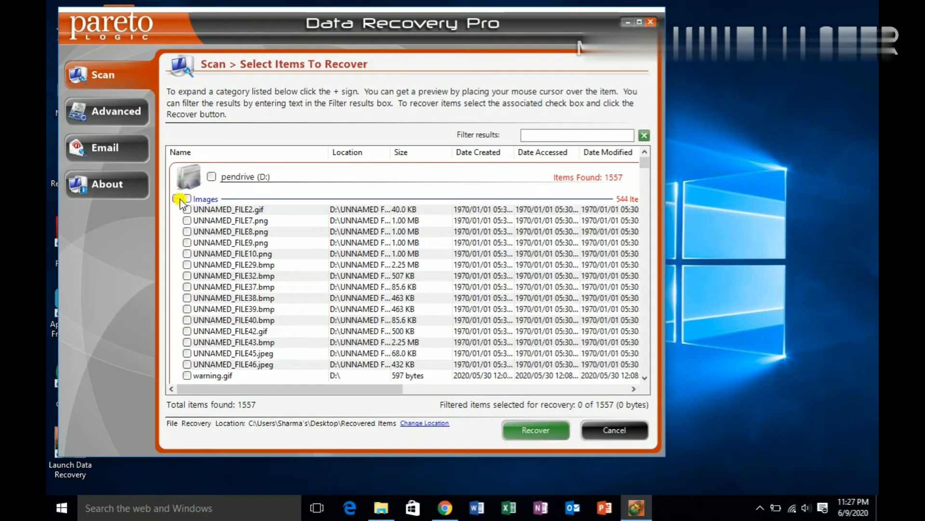
pyautogui.moveTo(232, 216)
pyautogui.moveTo(256, 352)
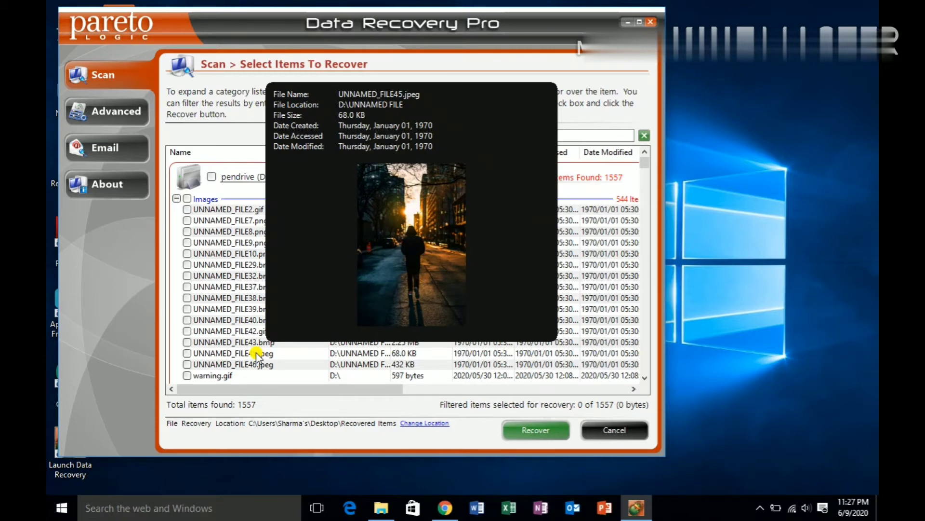
pyautogui.moveTo(260, 367)
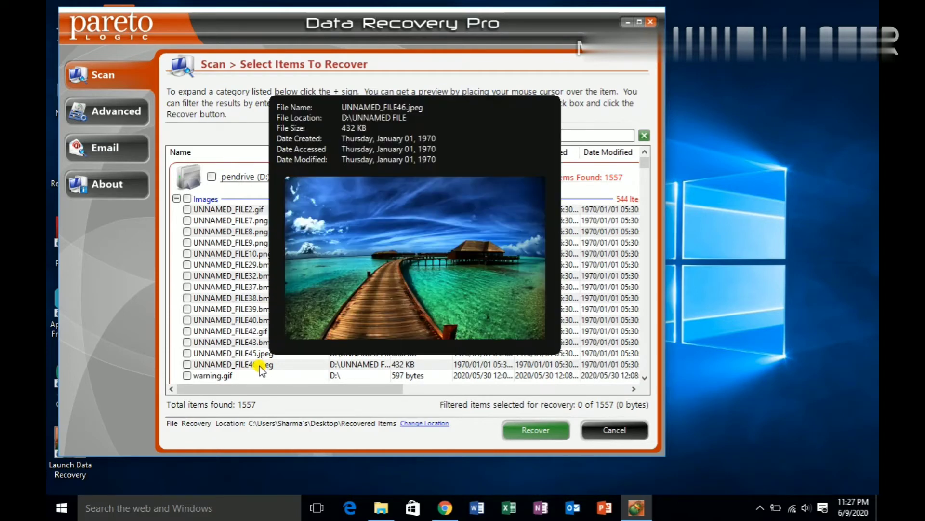
pyautogui.click(626, 21)
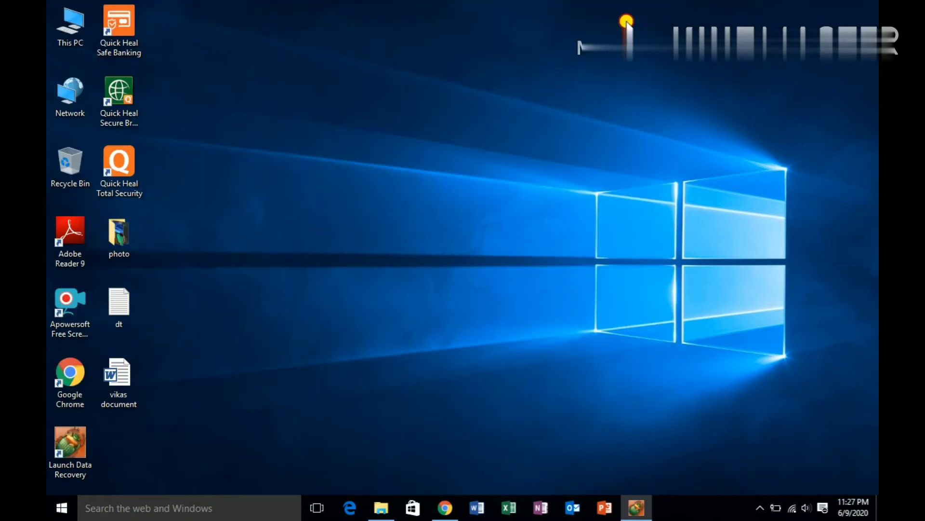
pyautogui.doubleClick(121, 231)
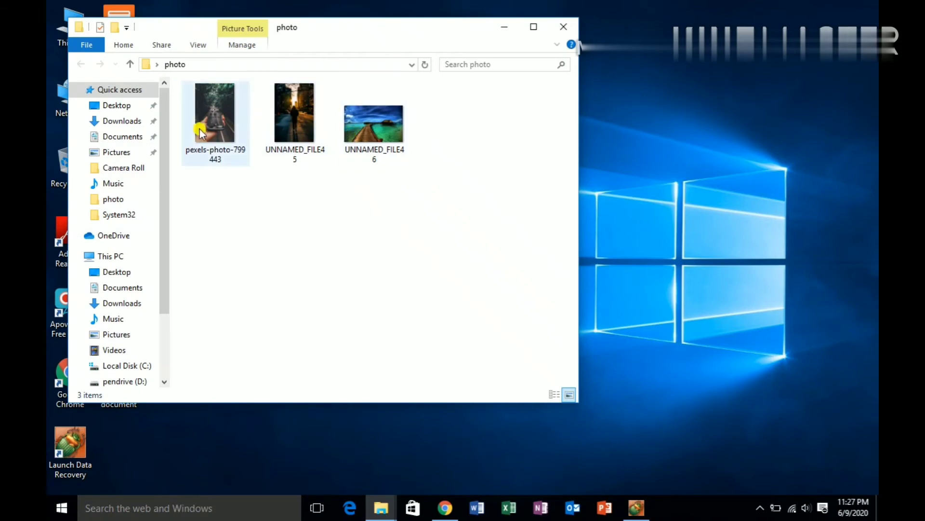
pyautogui.click(563, 28)
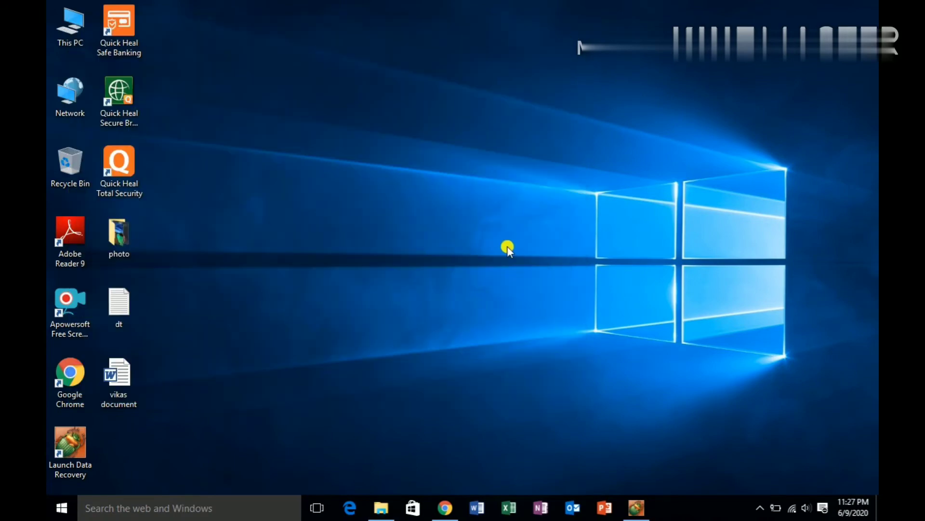
# Step: Return to Data Recovery Pro, look through the found images, collapse the list, and mark the Images and Documents categories for recovery
pyautogui.click(636, 507)
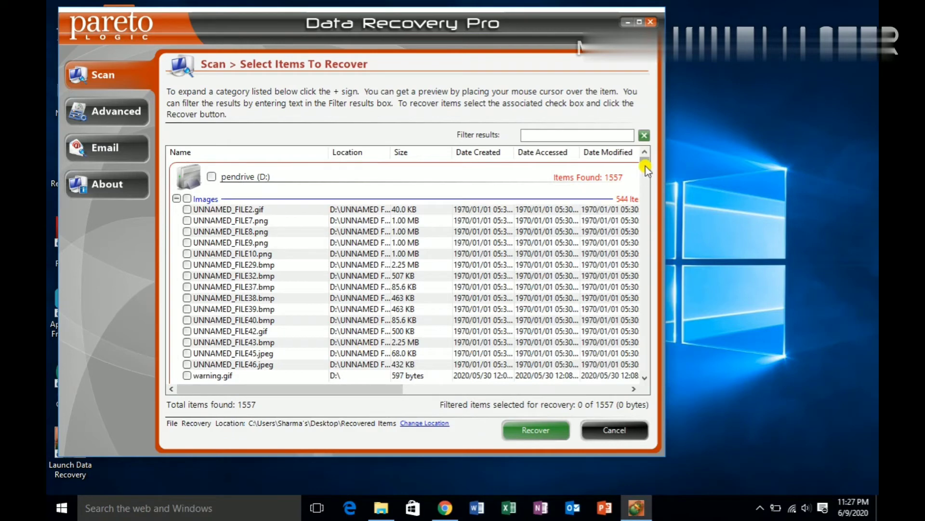
pyautogui.scroll(-2, 646, 171)
pyautogui.scroll(-15, 646, 171)
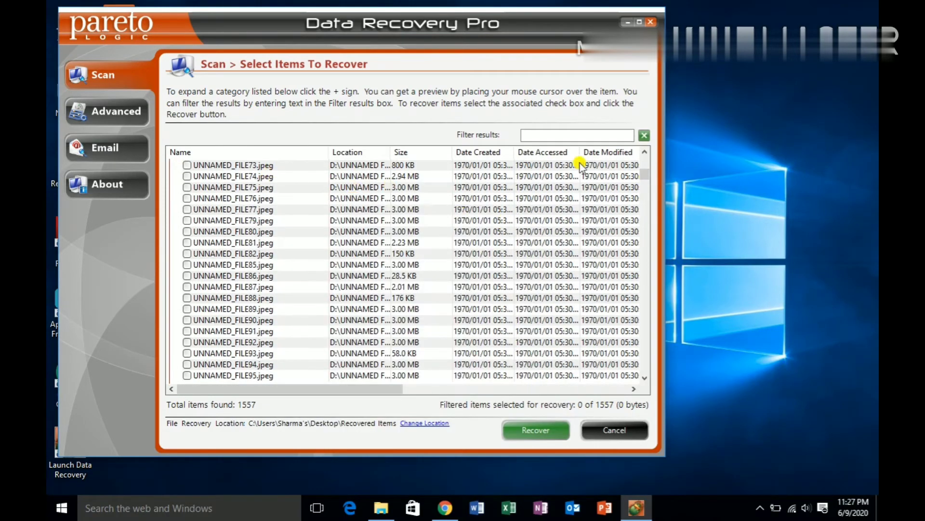
pyautogui.scroll(20, 646, 173)
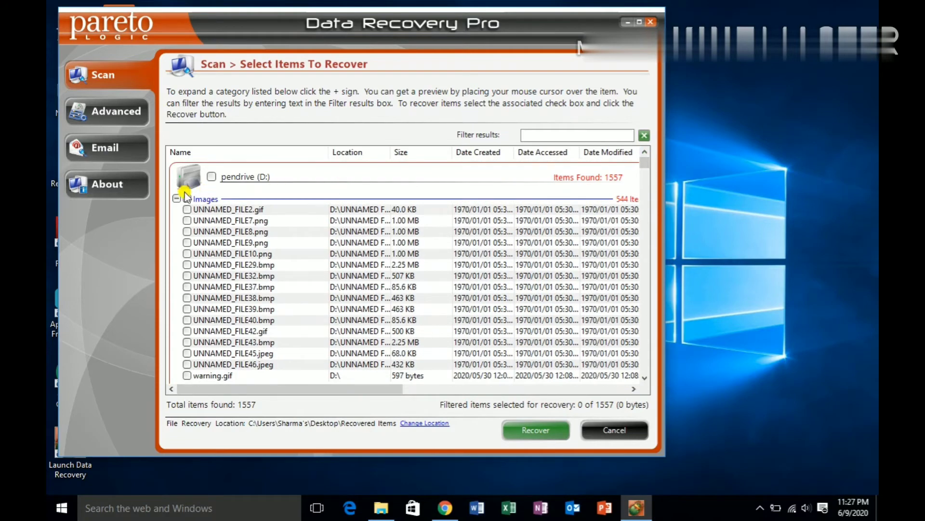
pyautogui.click(177, 198)
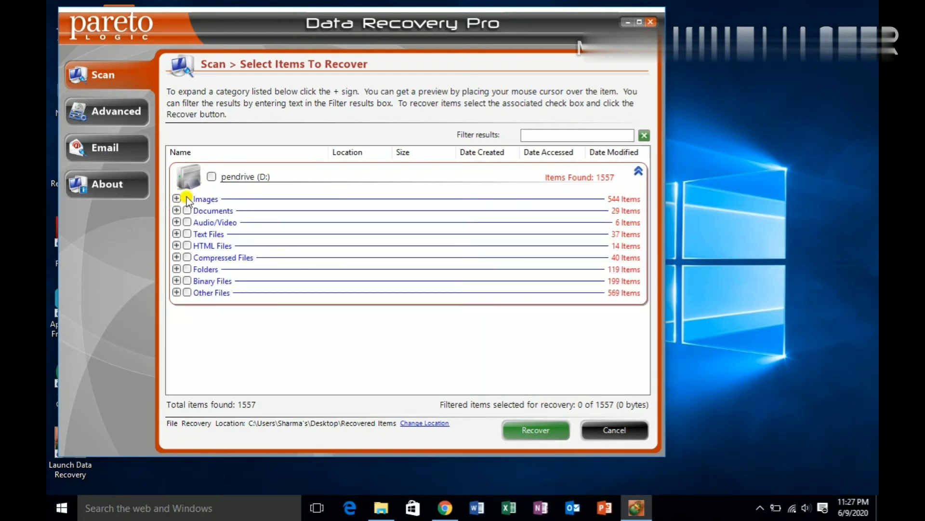
pyautogui.click(187, 199)
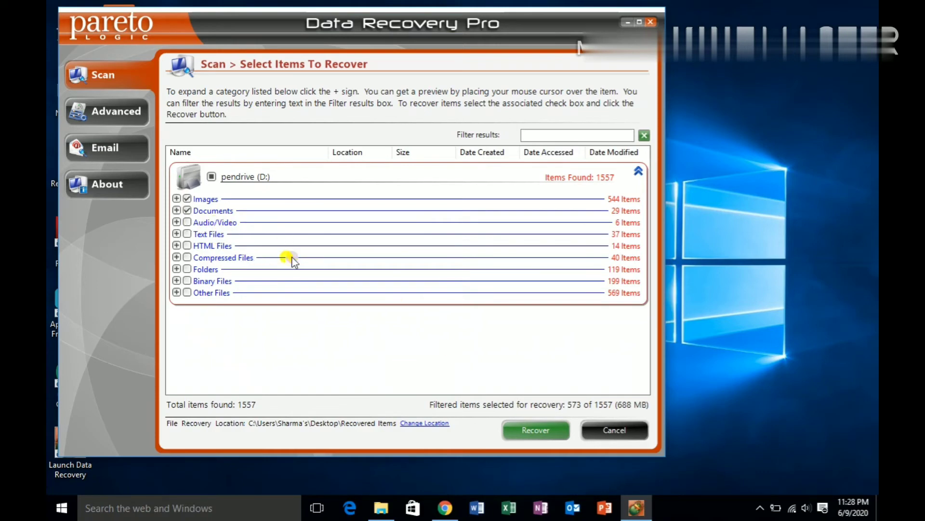
# Step: Check the found Audio/Video files, collapse that category, and recover the marked Images and Documents to the desktop's Recovered Items folder
pyautogui.click(176, 222)
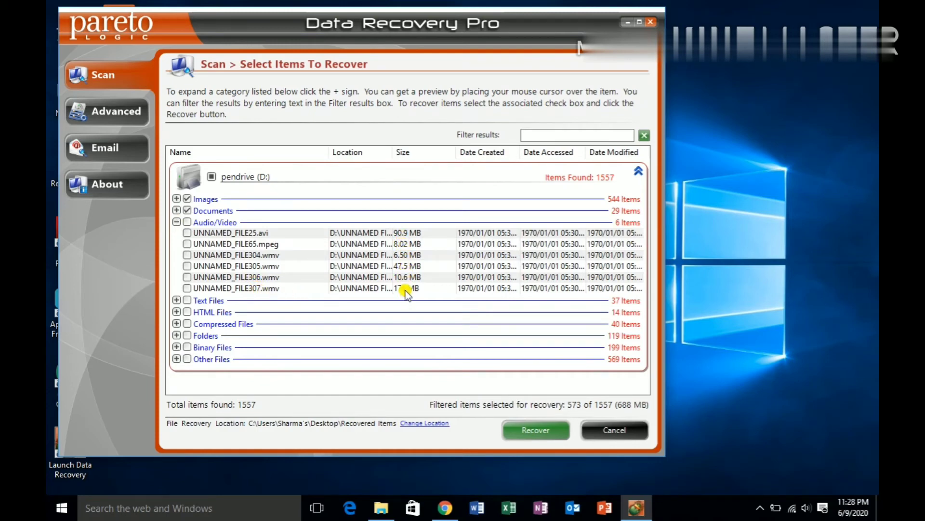
pyautogui.click(177, 221)
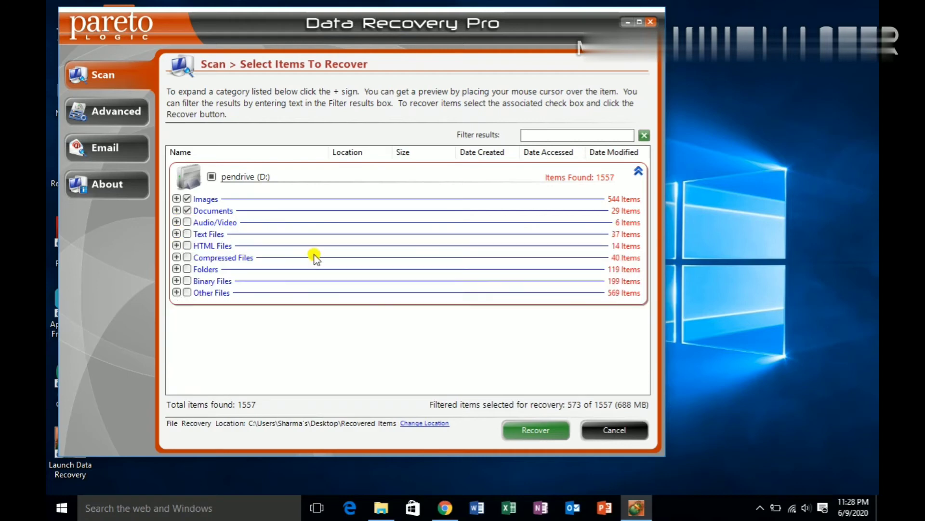
pyautogui.click(540, 429)
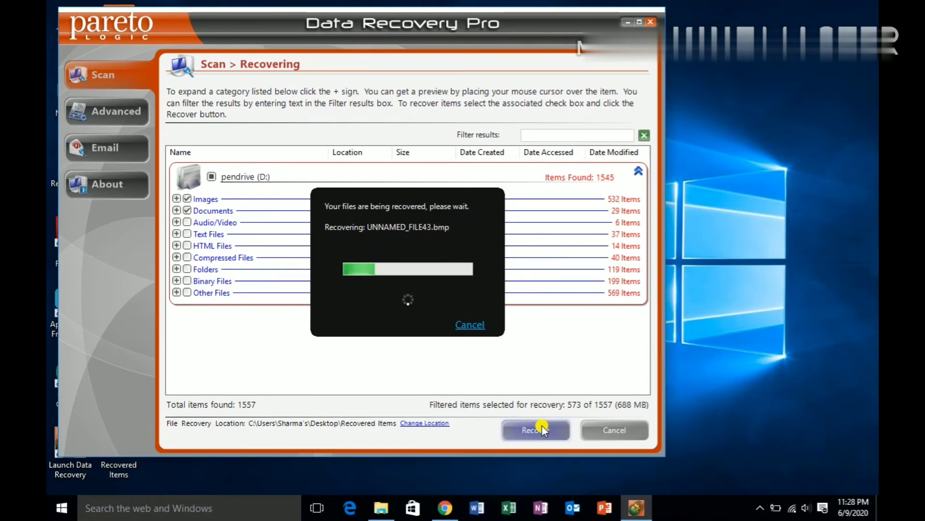
pyautogui.moveTo(542, 424)
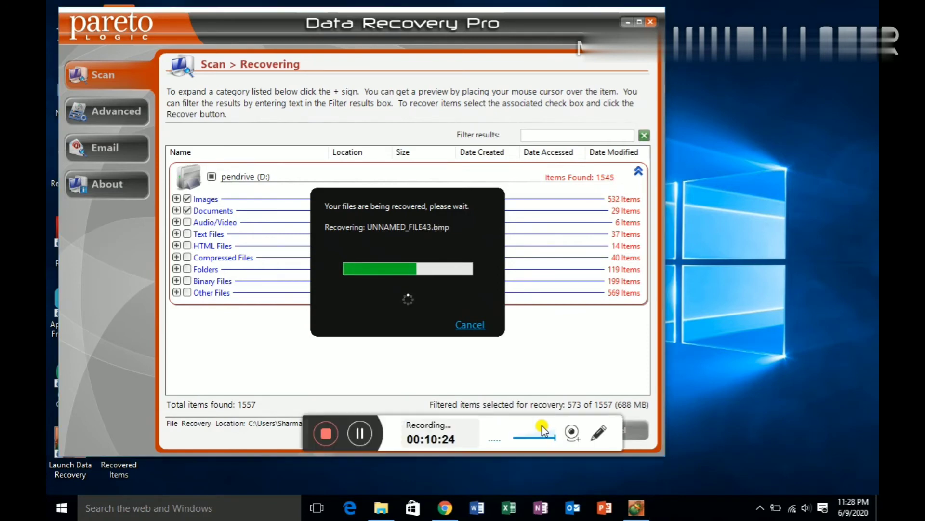
pyautogui.click(357, 433)
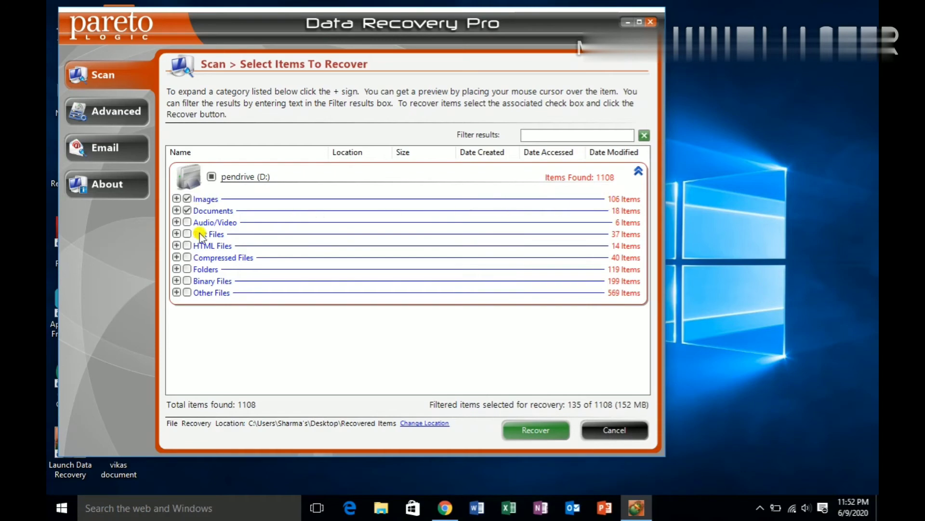
# Step: Minimize Data Recovery Pro and look through the desktop's Recovered Items folder for the pictures UNNAMED_FILE45 and UNNAMED_FILE46
pyautogui.click(625, 23)
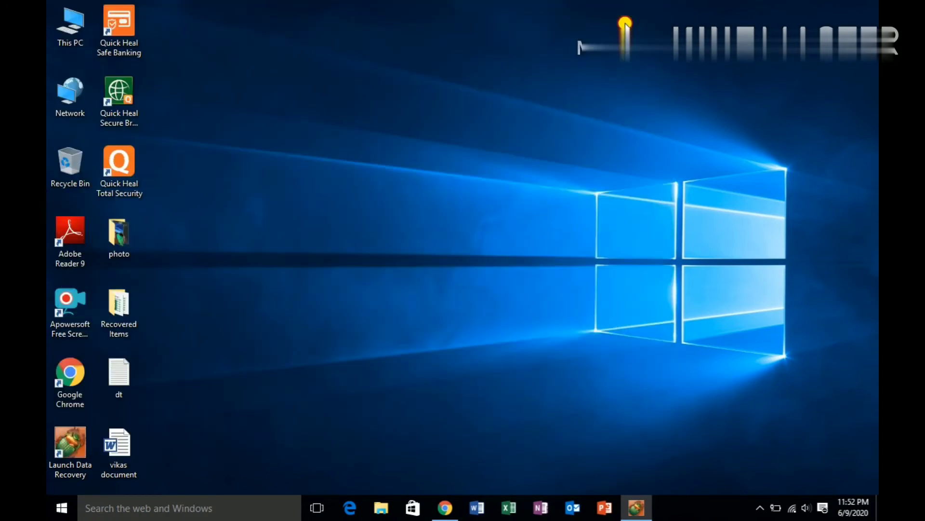
pyautogui.doubleClick(113, 310)
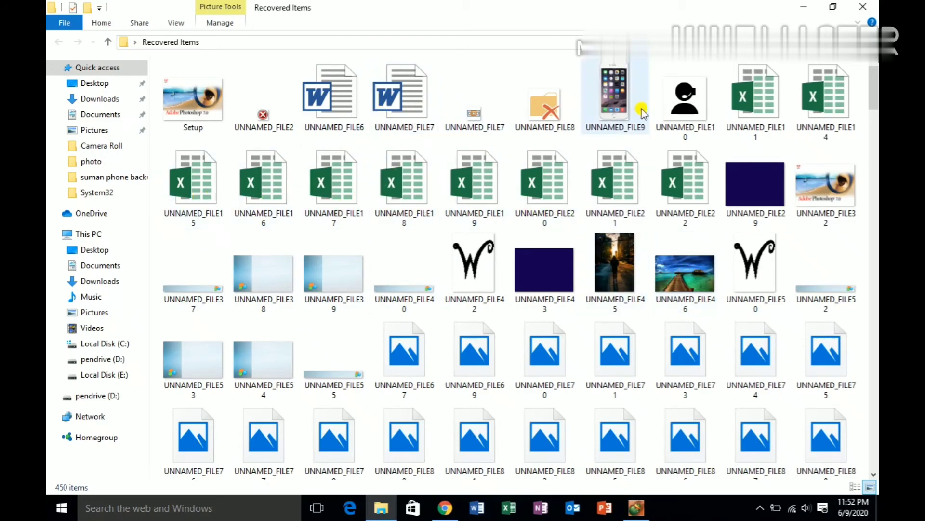
pyautogui.moveTo(875, 94)
pyautogui.mouseDown()
pyautogui.moveTo(875, 142)
pyautogui.moveTo(875, 97)
pyautogui.mouseUp()
pyautogui.click(610, 265)
pyautogui.click(668, 260)
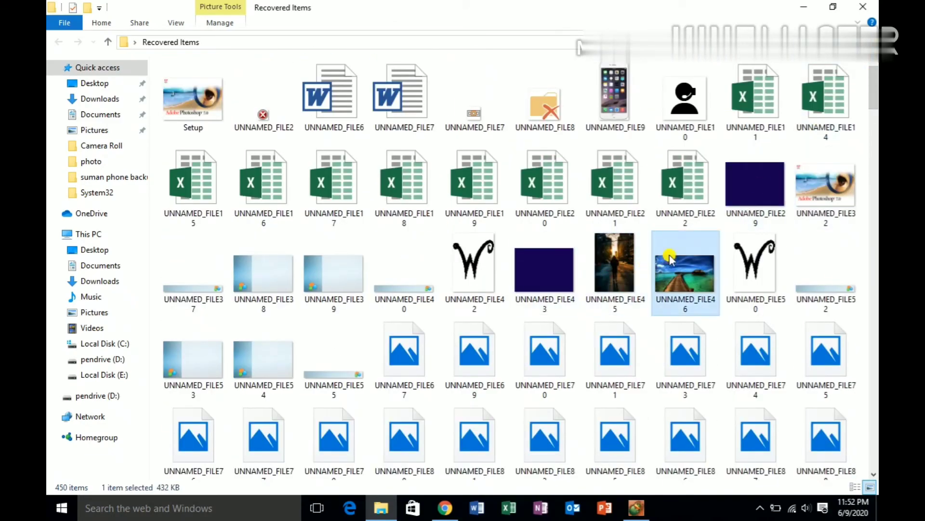
pyautogui.click(810, 8)
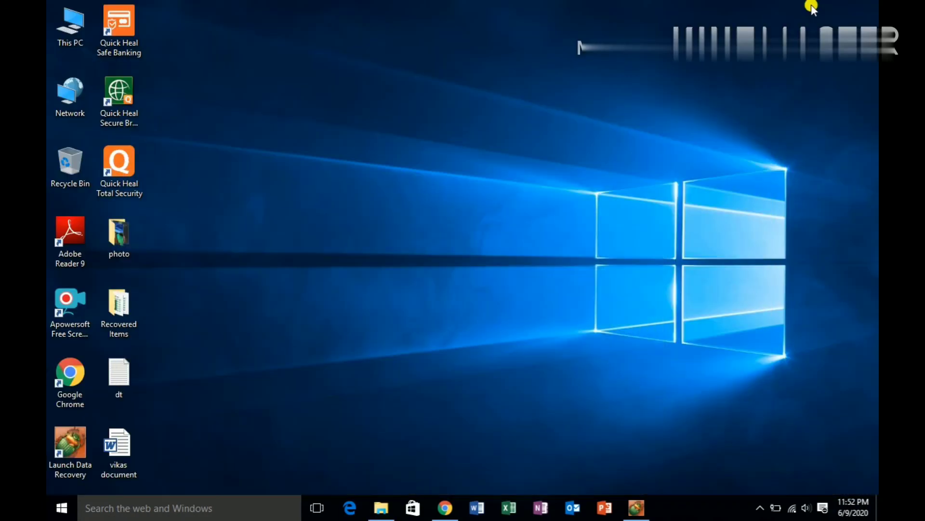
# Step: Inspect the recovered Word documents UNNAMED_FILE6 and UNNAMED_FILE7 in Recovered Items, and view the desktop's photo folder before closing it
pyautogui.click(131, 455)
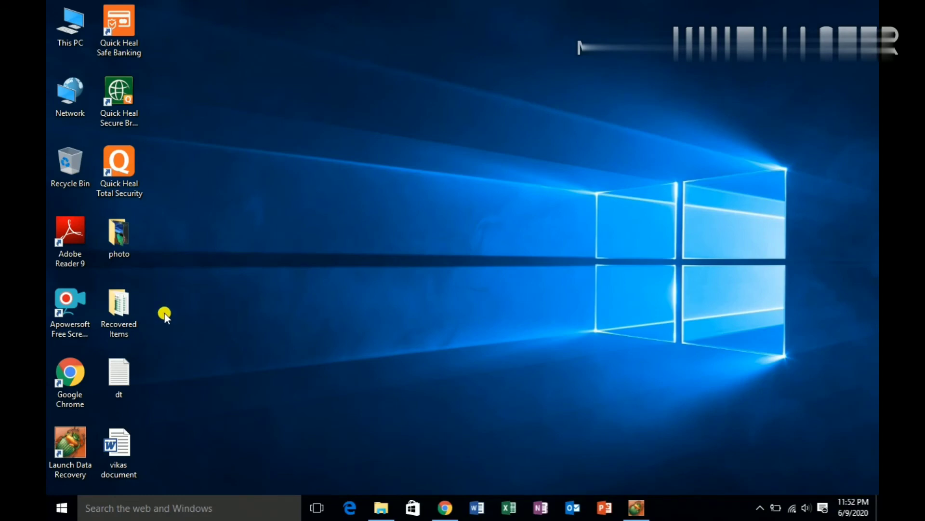
pyautogui.doubleClick(119, 311)
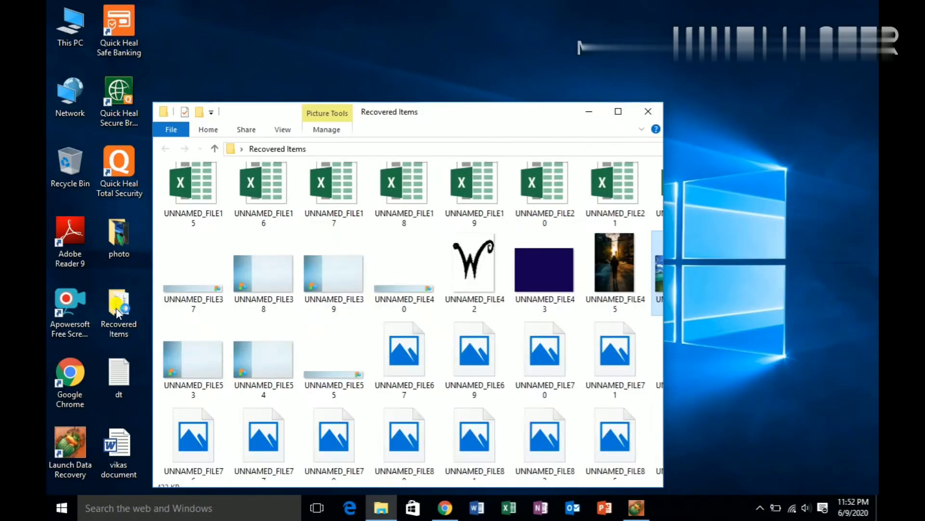
pyautogui.click(618, 112)
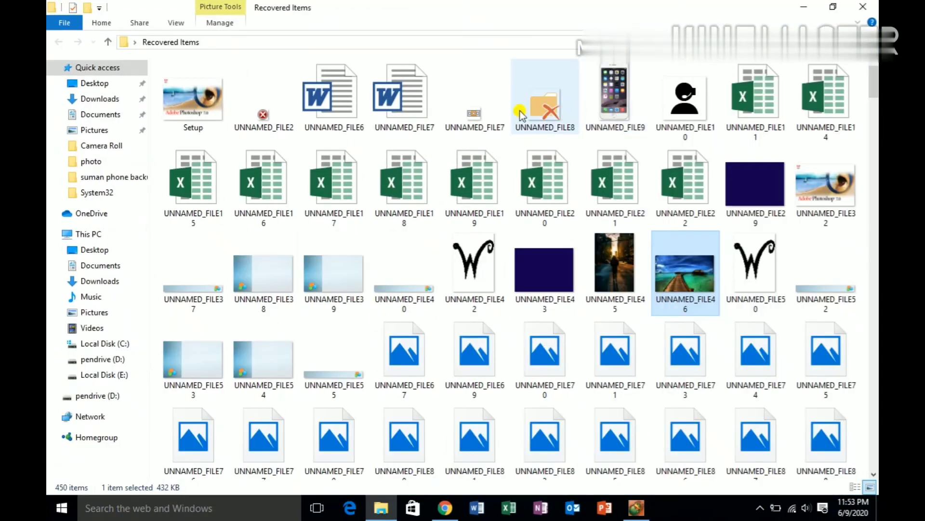
pyautogui.doubleClick(344, 118)
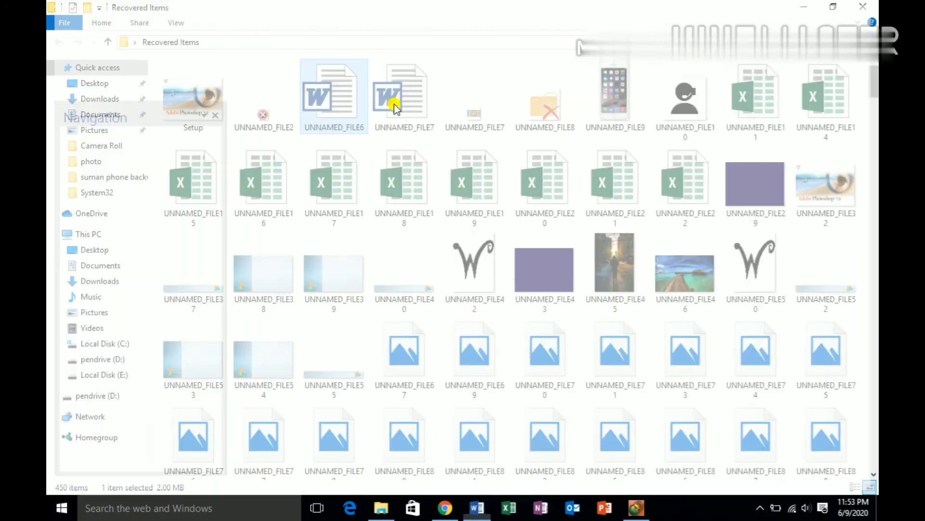
pyautogui.doubleClick(396, 106)
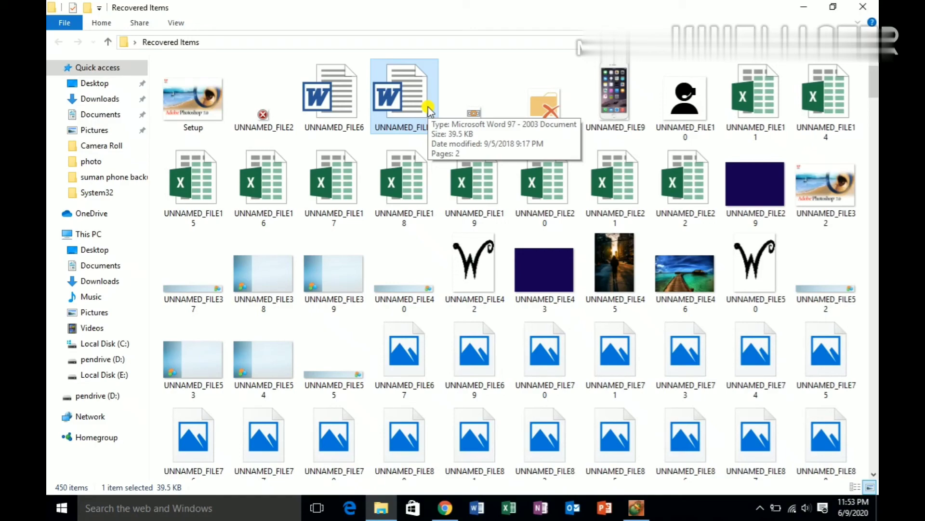
pyautogui.moveTo(873, 92); pyautogui.dragTo(873, 30)
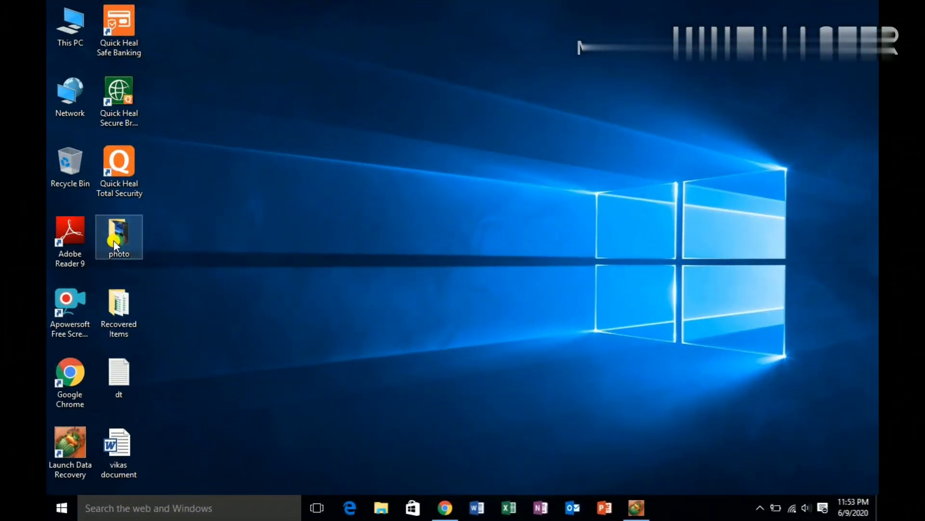
pyautogui.doubleClick(114, 240)
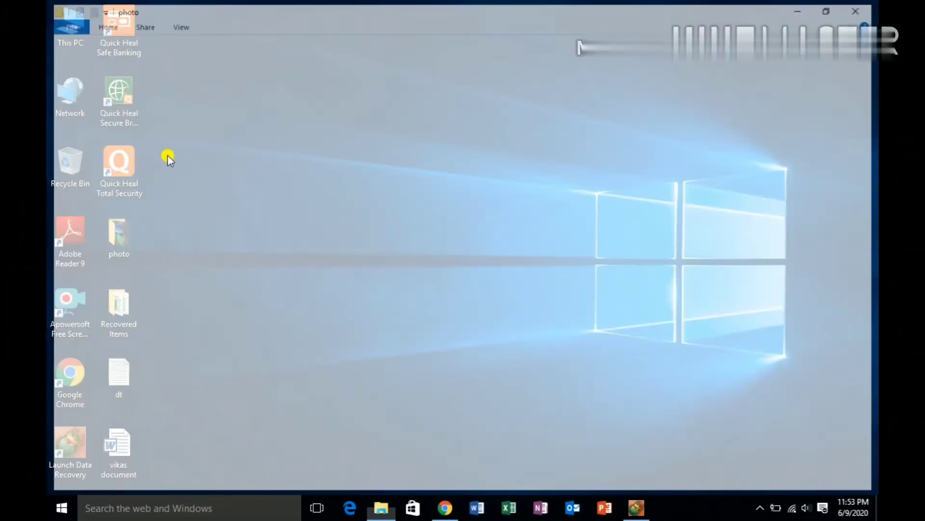
pyautogui.click(865, 6)
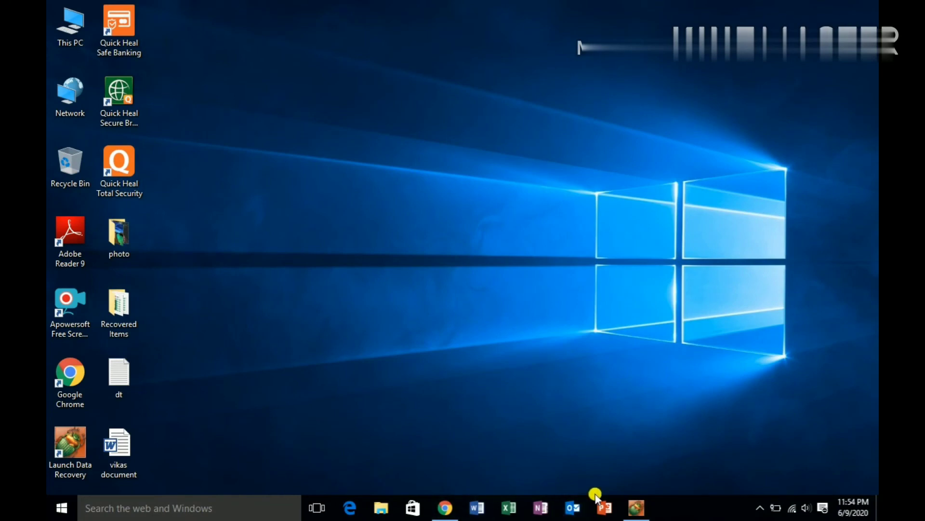
# Step: Return to Data Recovery Pro and exit it, accepting the loss of the current scan results
pyautogui.click(637, 507)
pyautogui.click(654, 21)
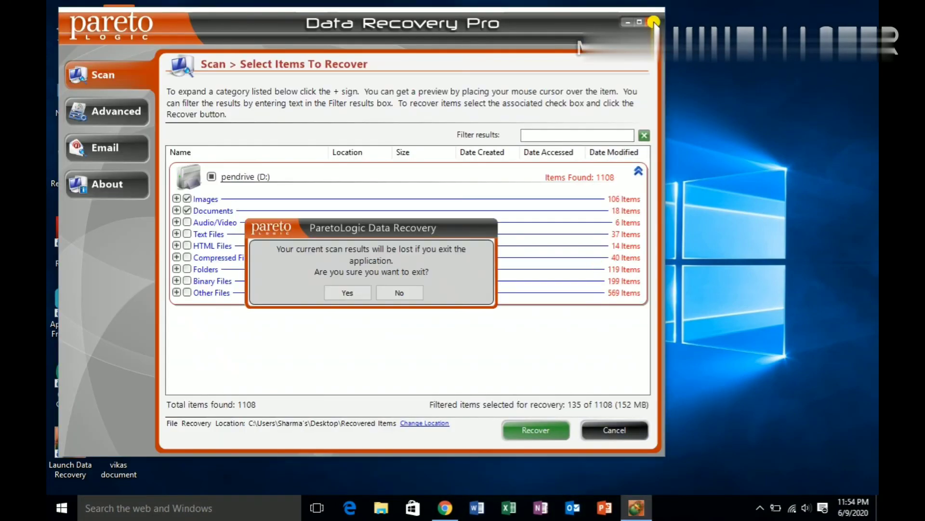
pyautogui.click(354, 294)
# Step: Relaunch Data Recovery Pro, dismiss the ParetoLogic Online Community form, review the advanced scan options, and close the program
pyautogui.doubleClick(62, 443)
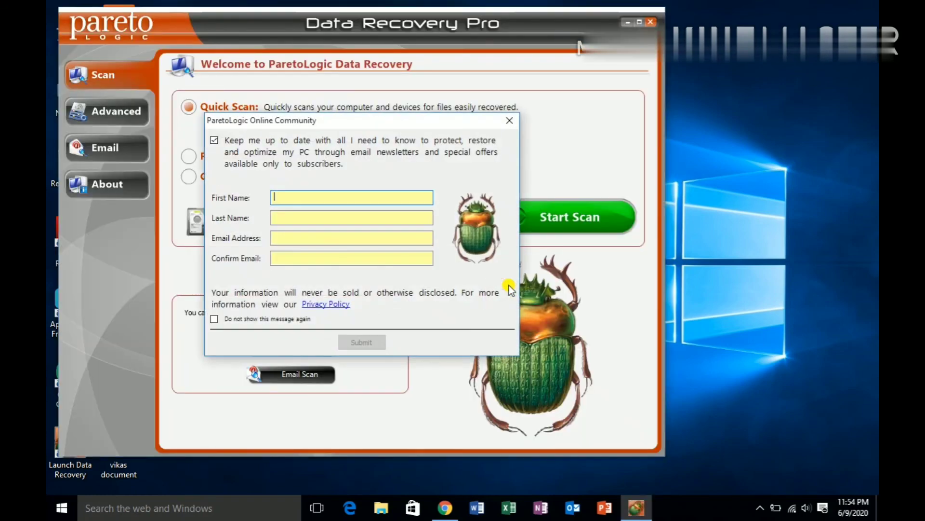
pyautogui.click(513, 121)
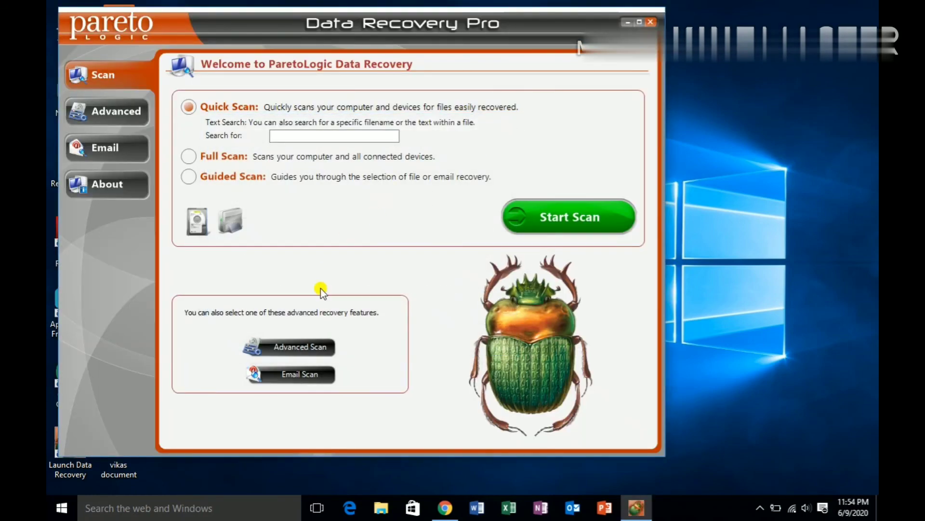
pyautogui.click(312, 348)
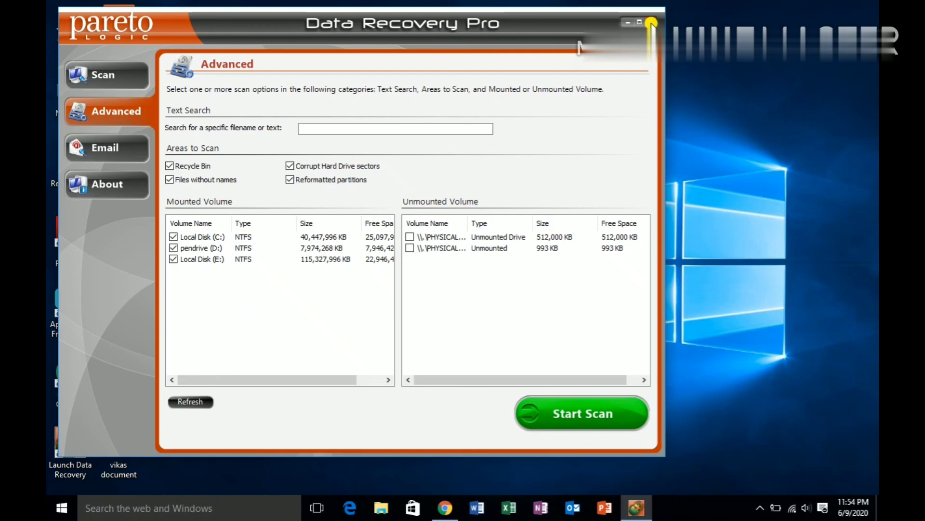
pyautogui.click(652, 23)
pyautogui.rightClick(555, 169)
pyautogui.click(580, 212)
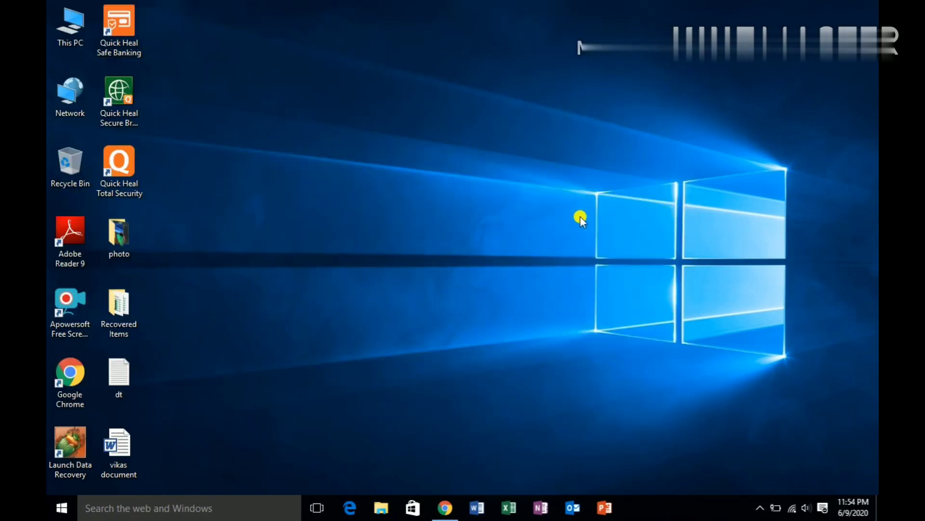